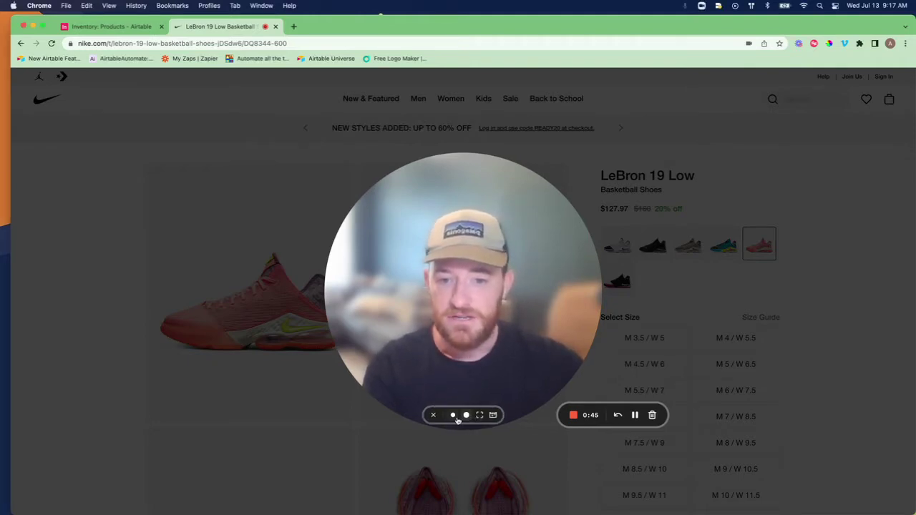
- Scroll to the product details and read the pink LeBron 19 Low's style number, DQ8344-600
click(454, 416)
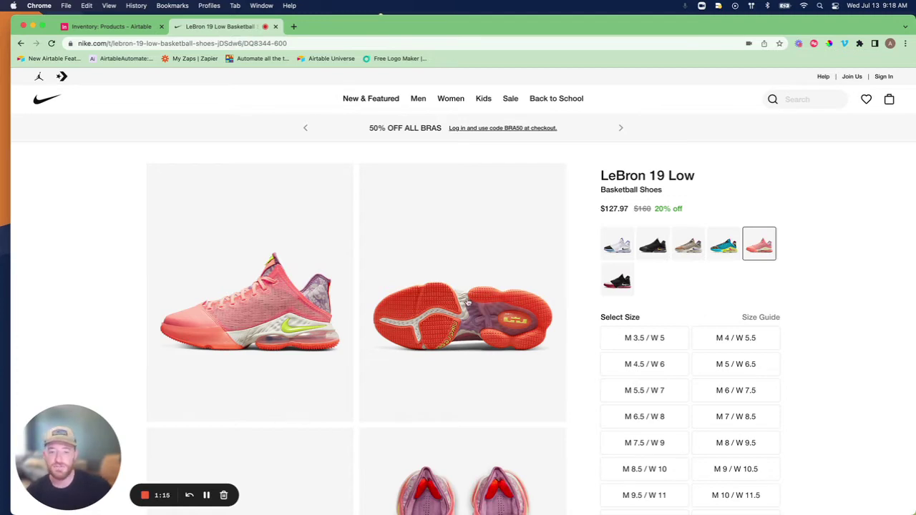
scroll(669, 231, down, 1)
scroll(669, 232, down, 10)
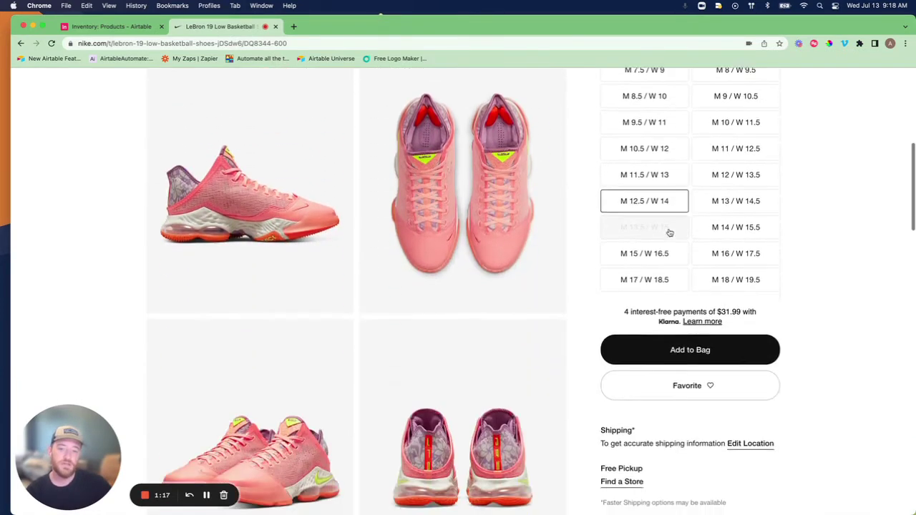
scroll(647, 201, down, 8)
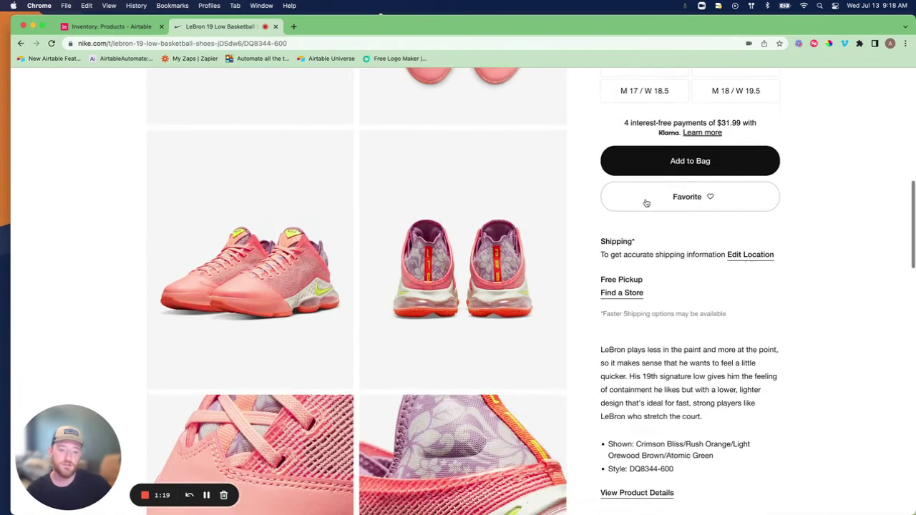
drag(685, 366, 622, 366)
click(743, 365)
- Switch to the black colourway and check its style number, DH1270-002
scroll(745, 368, up, 20)
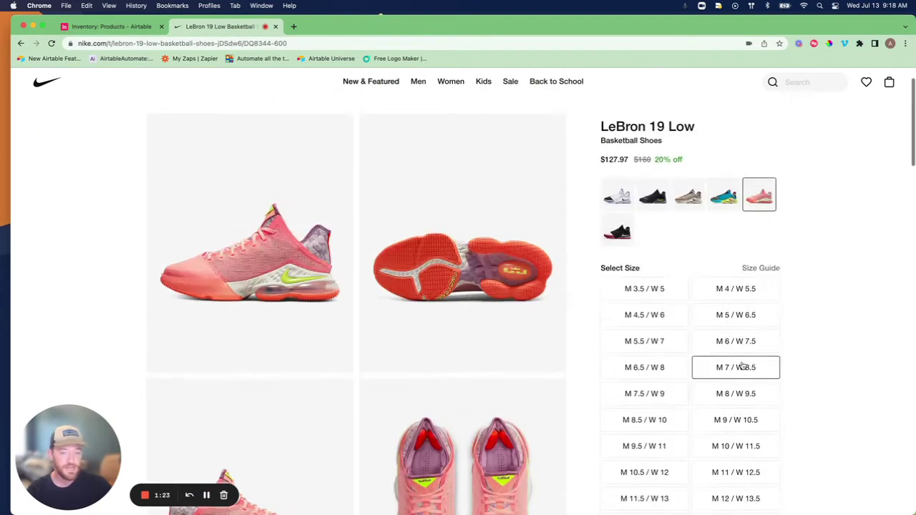
click(653, 247)
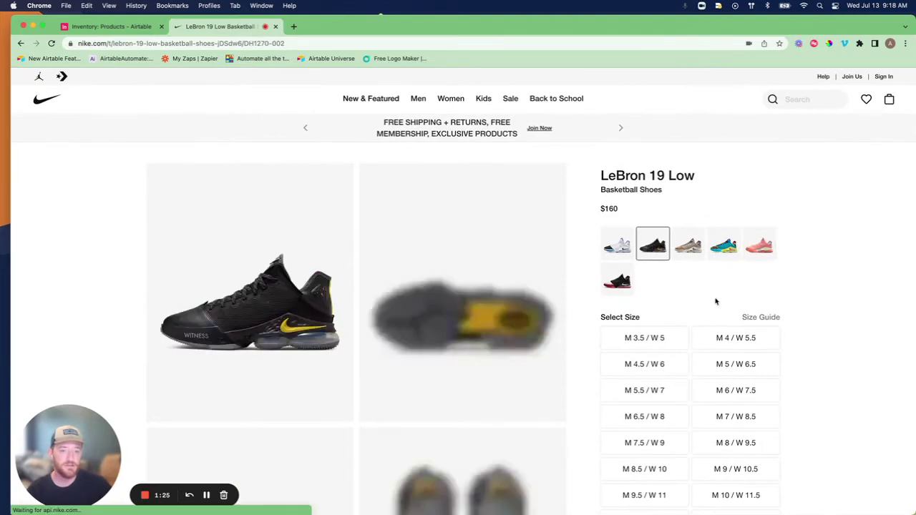
scroll(715, 301, down, 10)
scroll(716, 302, down, 3)
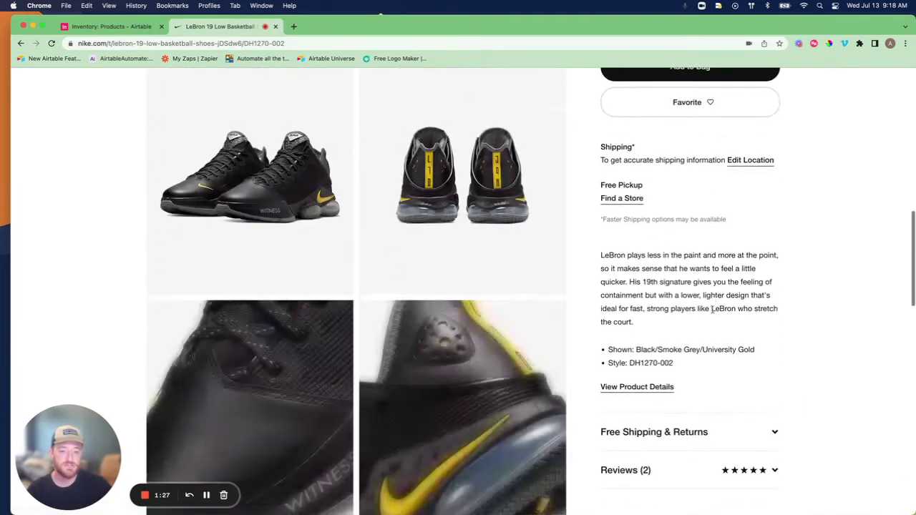
drag(677, 363, 622, 362)
click(705, 367)
scroll(706, 368, up, 15)
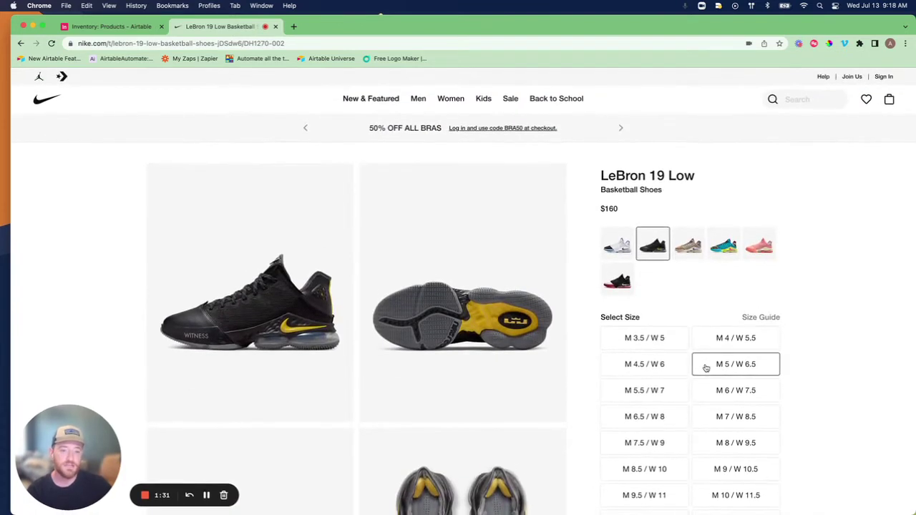
scroll(691, 325, down, 3)
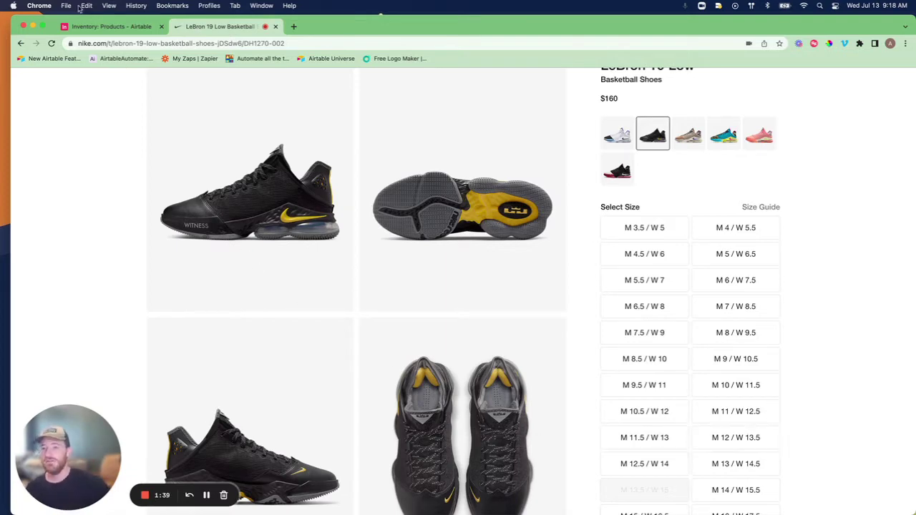
- Open the Airtable Inventory table, which lists DH1270-002 Lebron 19 low with 4 on hand
click(87, 28)
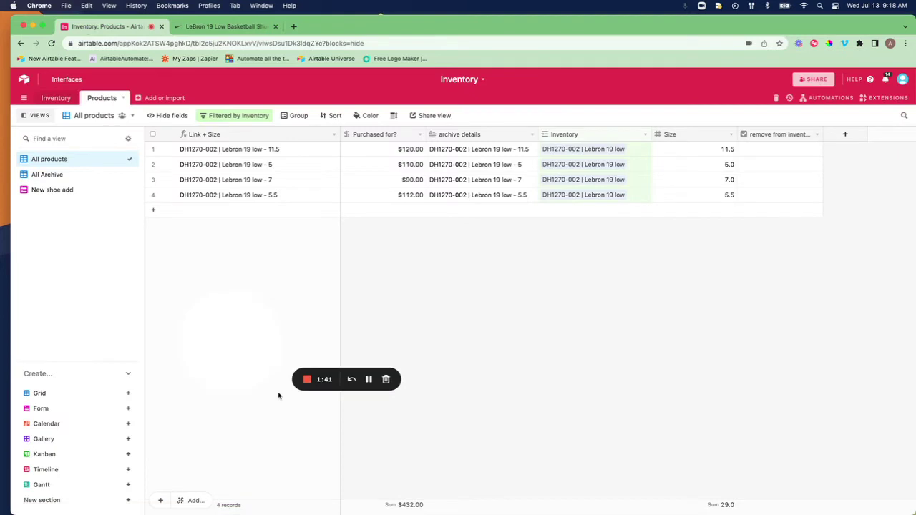
click(56, 98)
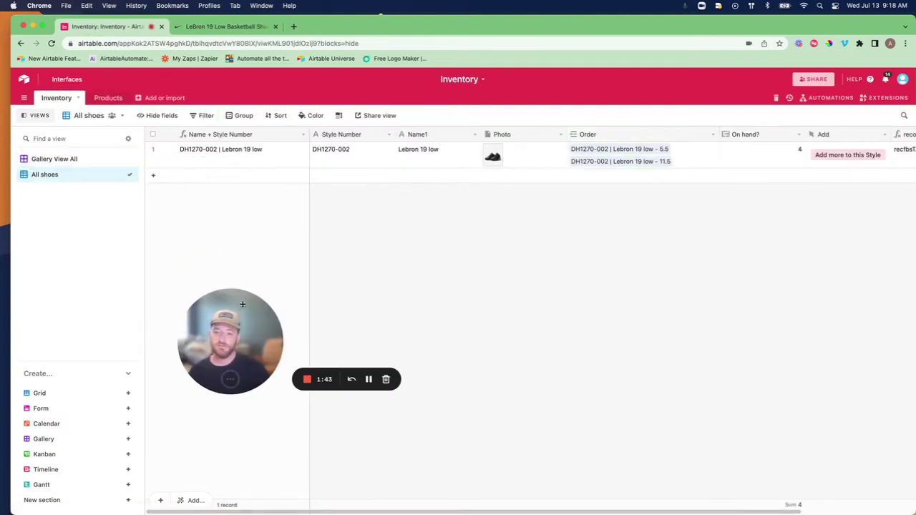
drag(241, 306, 91, 423)
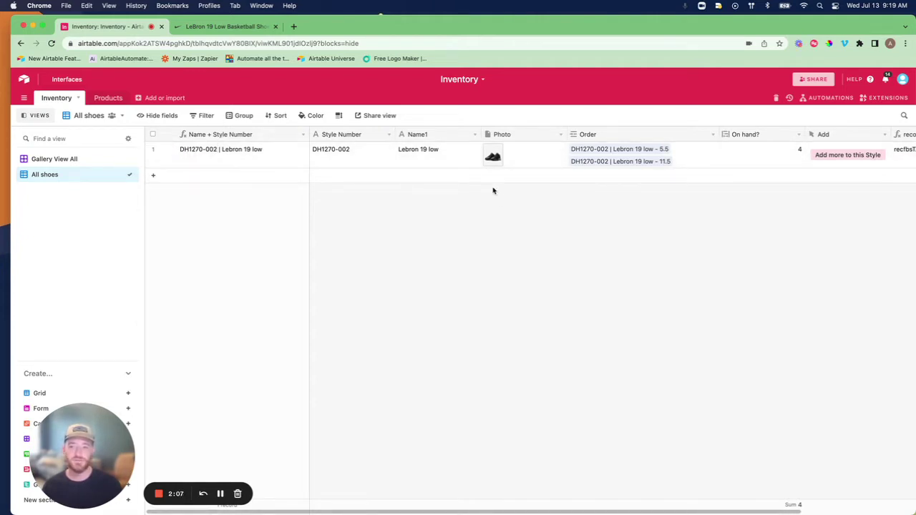
click(492, 156)
click(491, 157)
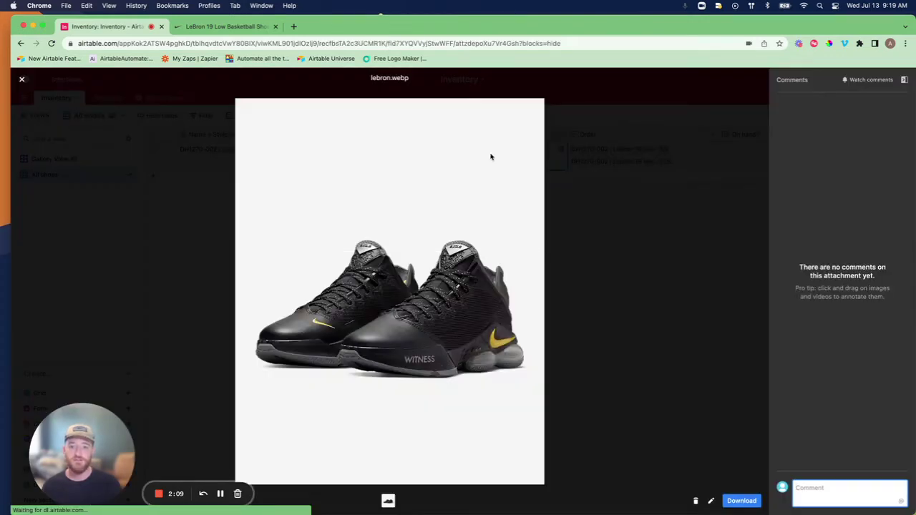
click(178, 210)
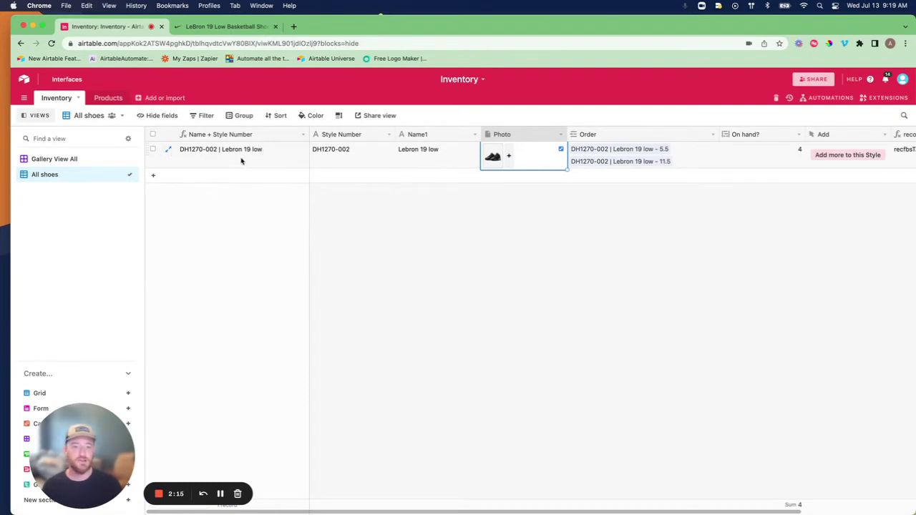
scroll(492, 267, right, 3)
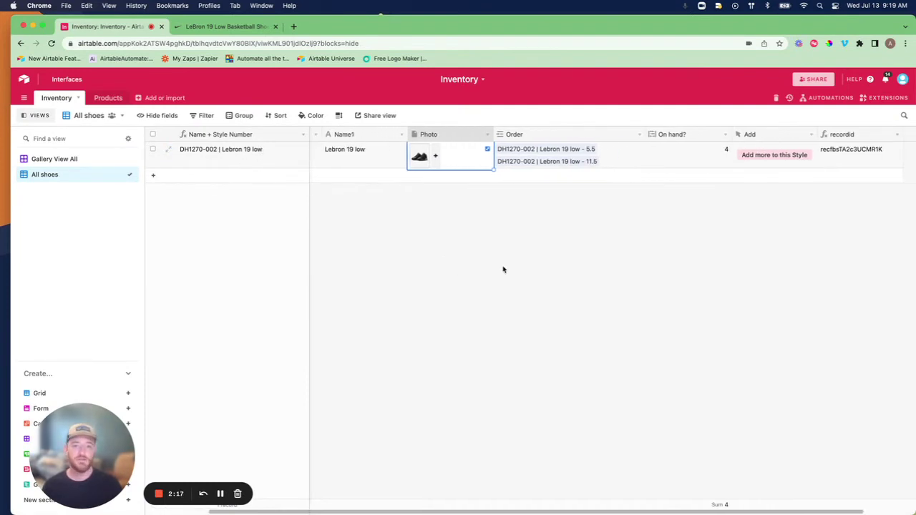
click(641, 135)
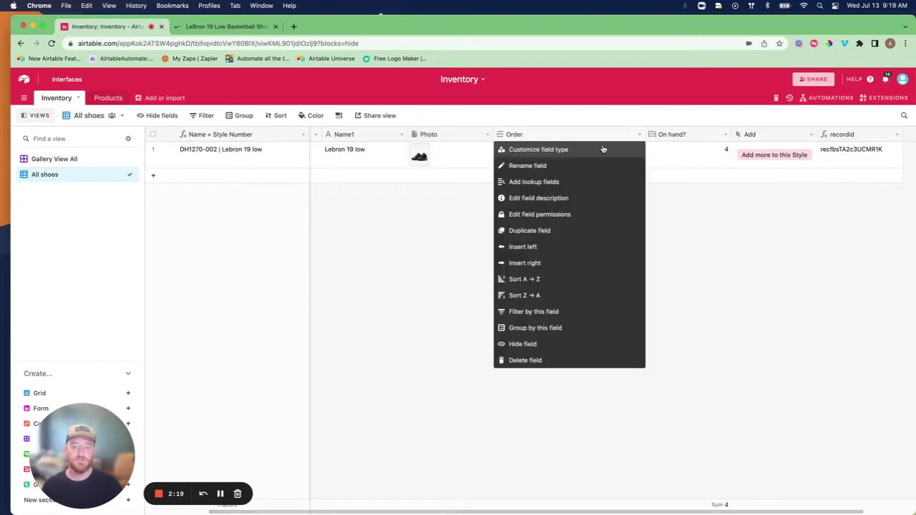
click(680, 231)
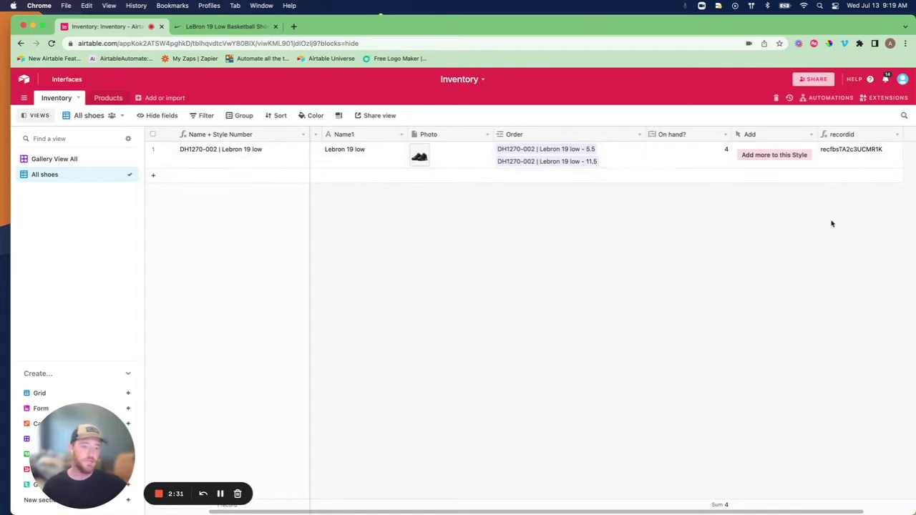
scroll(715, 155, right, 2)
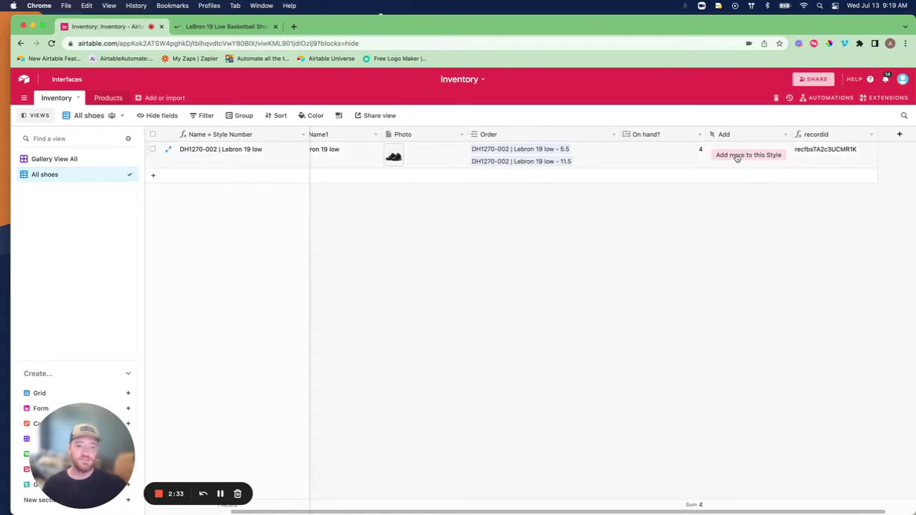
click(746, 159)
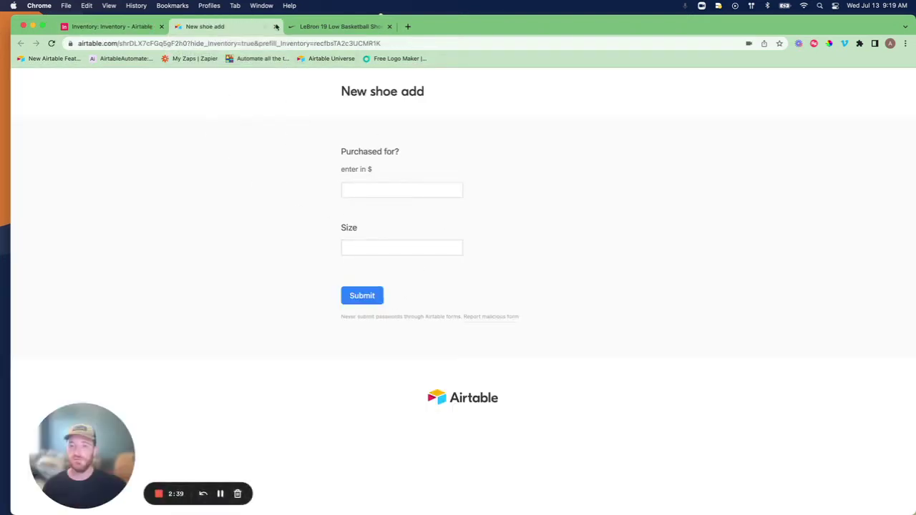
click(276, 27)
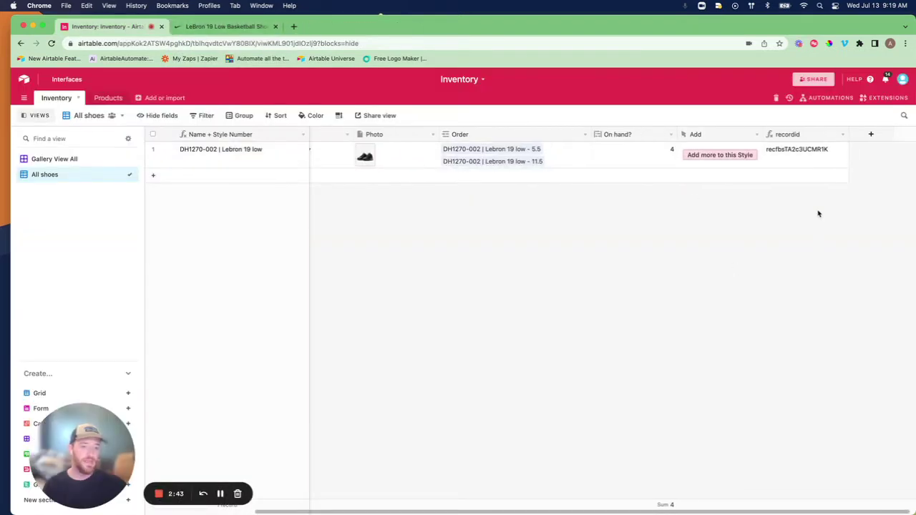
scroll(780, 151, right, 1)
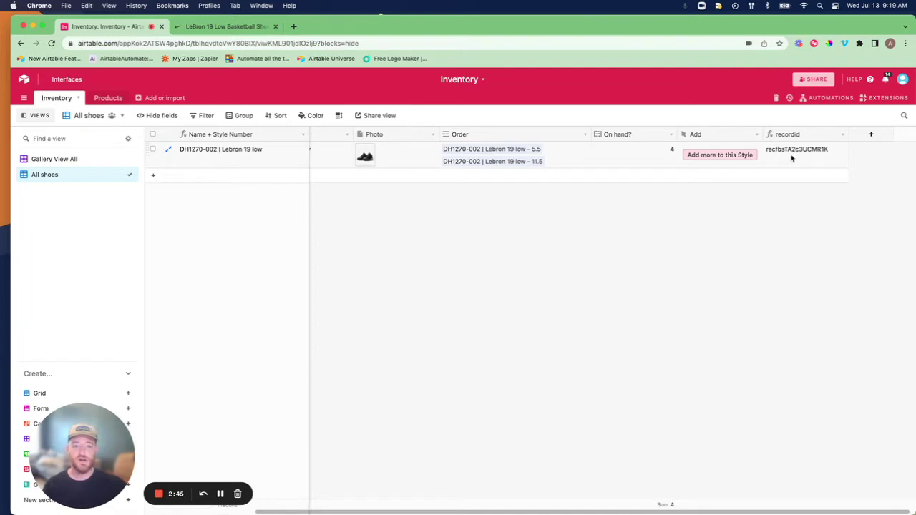
click(843, 134)
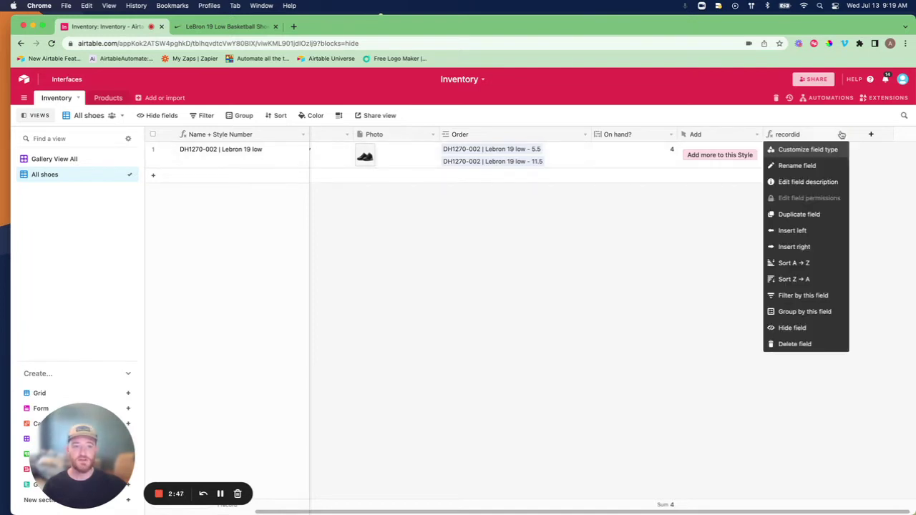
click(807, 149)
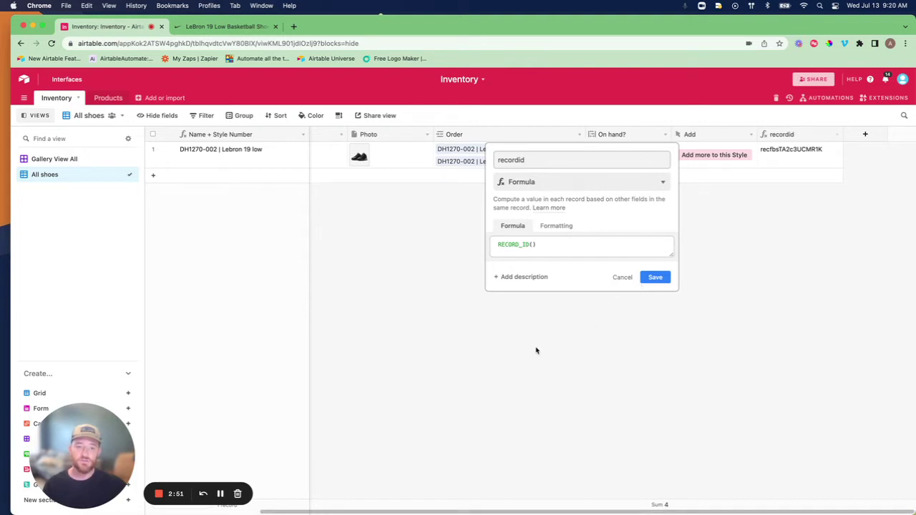
click(621, 277)
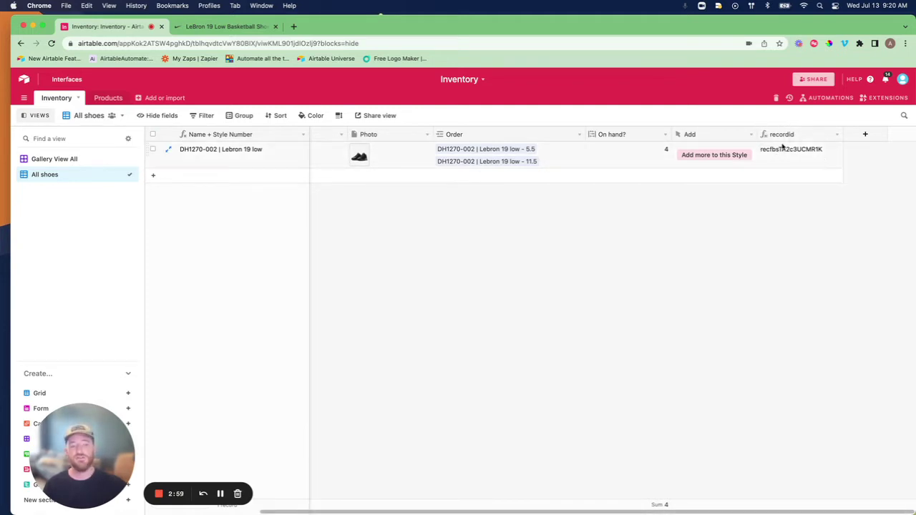
scroll(749, 190, left, 1)
scroll(749, 191, left, 3)
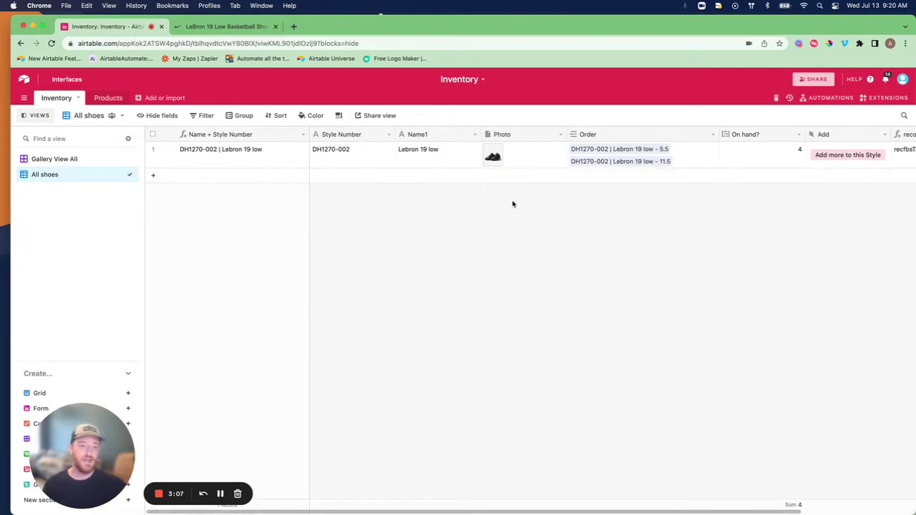
scroll(513, 204, right, 3)
scroll(512, 204, left, 4)
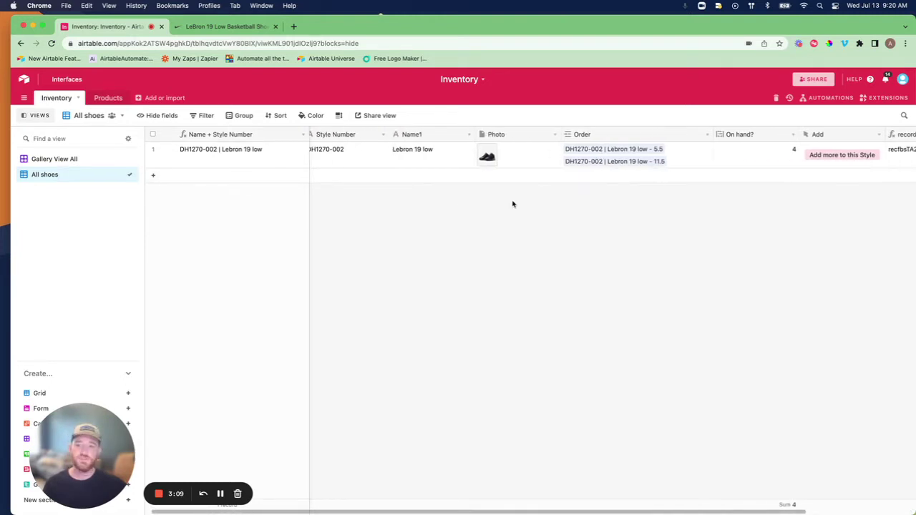
click(107, 98)
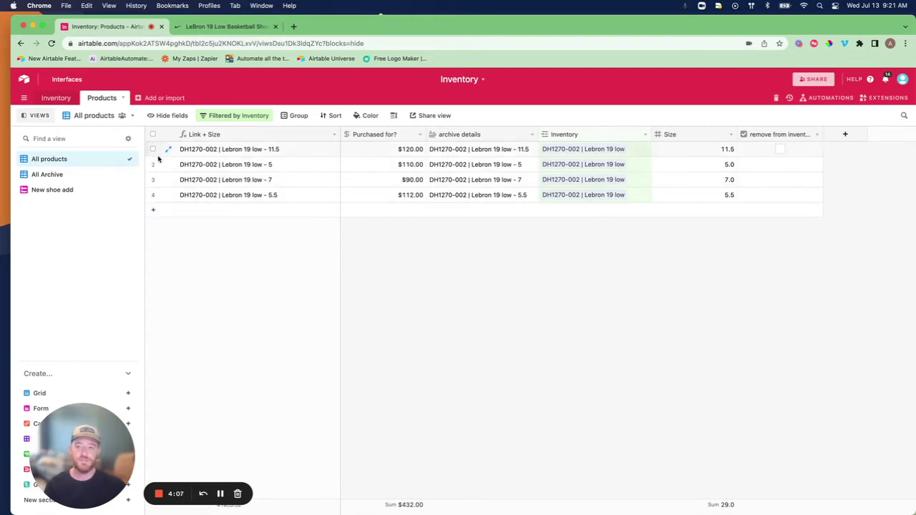
click(57, 98)
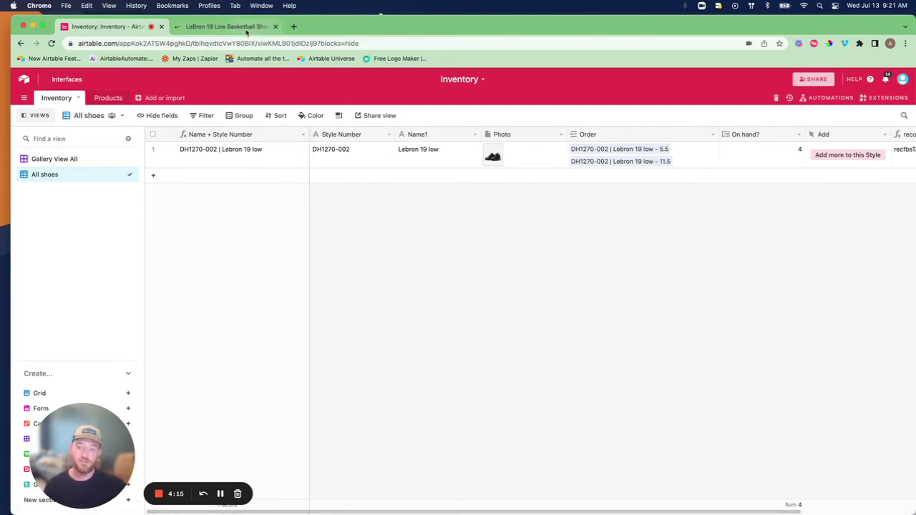
- Save the pink LeBron 19 Low photo to Downloads as lebron19.webp
click(246, 31)
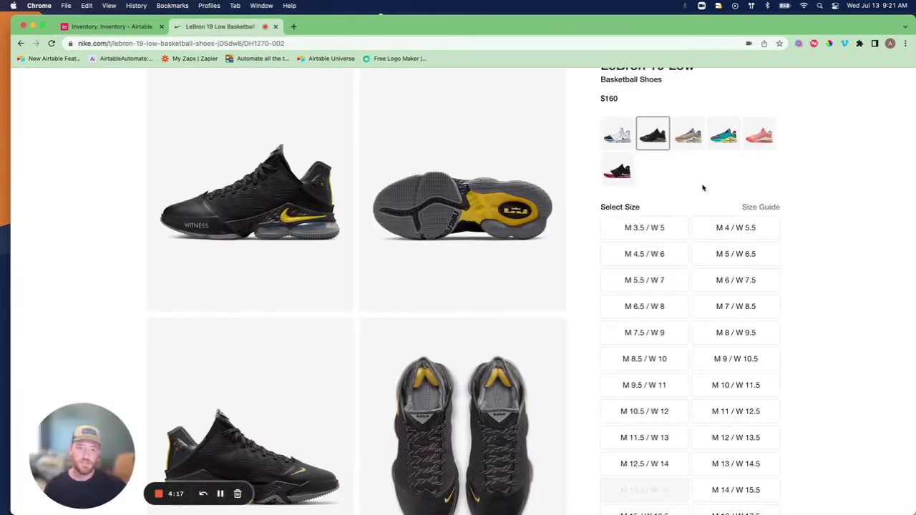
click(765, 136)
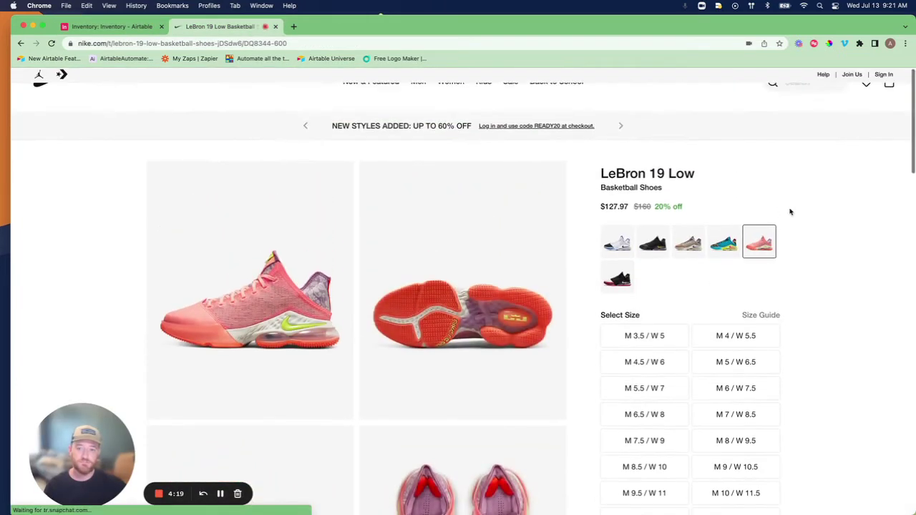
right_click(269, 288)
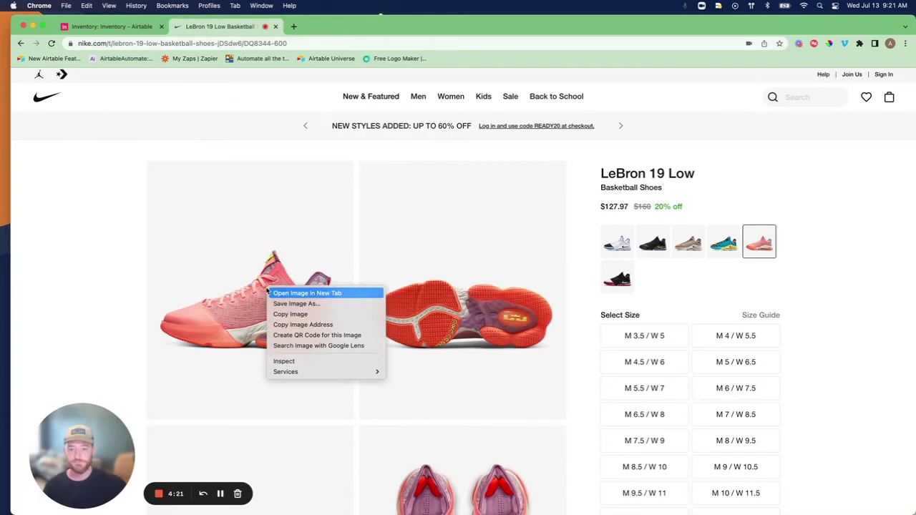
click(312, 304)
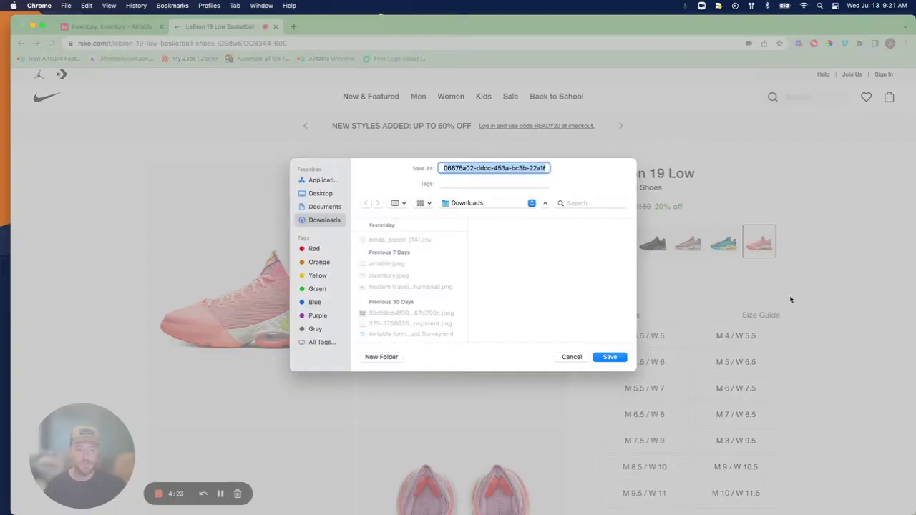
key(BackSpace)
text(lebron19)
key(Return)
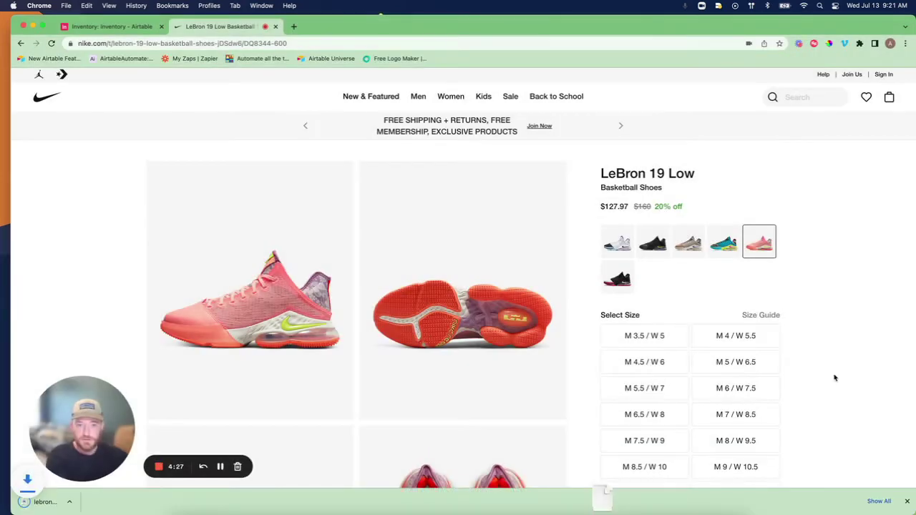
- Copy the style code DQ8344-600 and return to the Airtable inventory
scroll(775, 257, down, 10)
scroll(775, 258, down, 2)
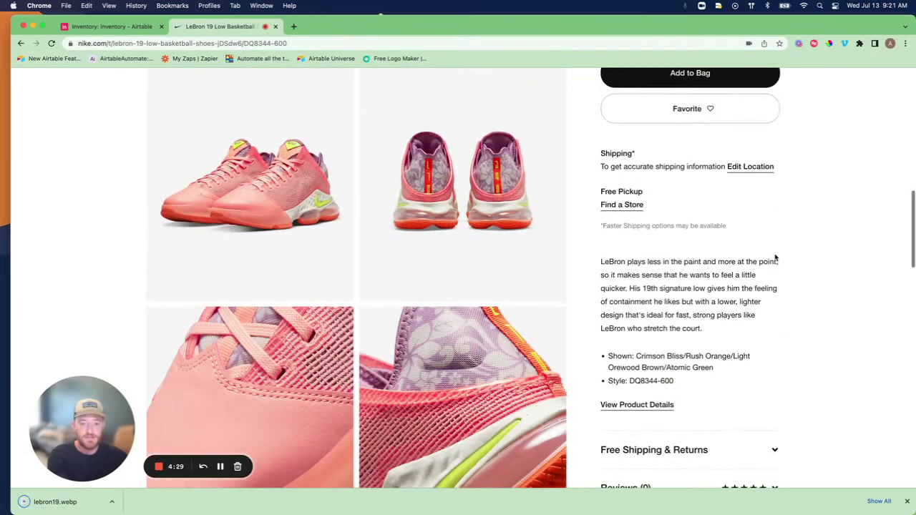
drag(677, 355, 629, 353)
key(super+c)
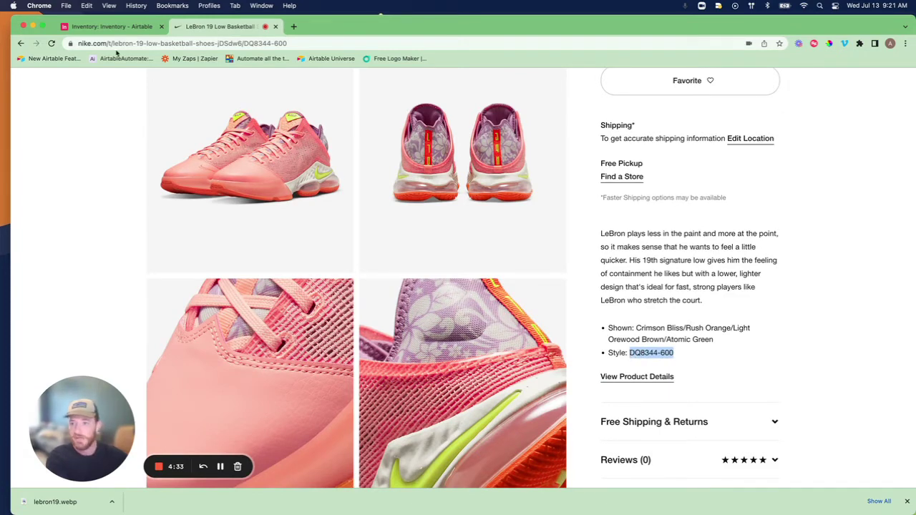
click(107, 26)
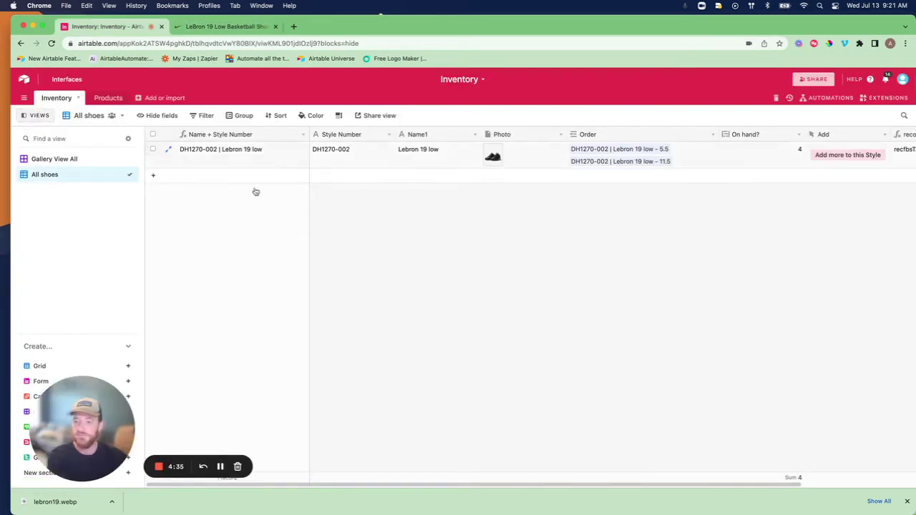
- Add a record with style number DQ8344-600 and name Lebron 19 low
click(153, 175)
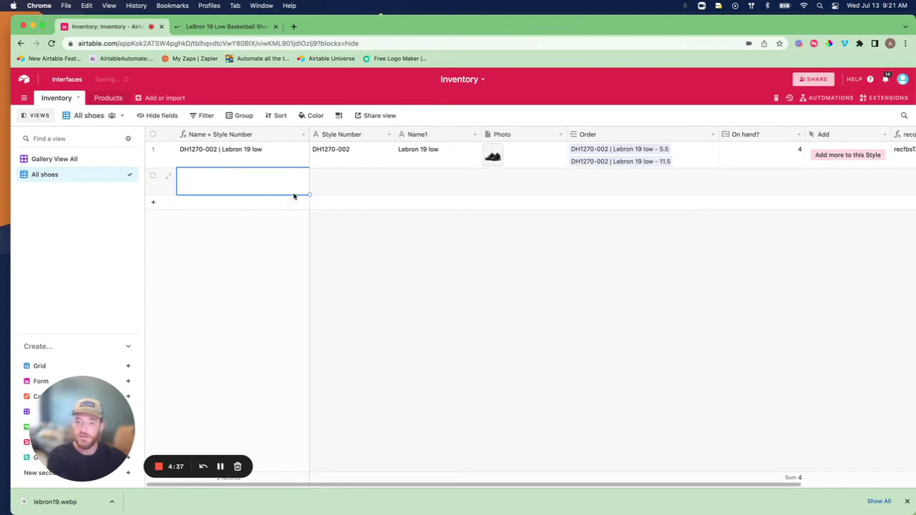
click(337, 186)
click(337, 185)
key(super+v)
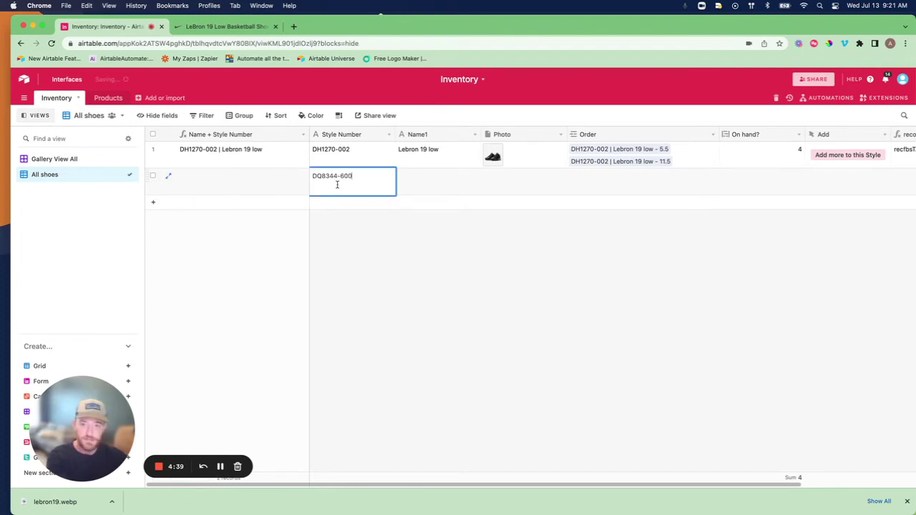
click(430, 182)
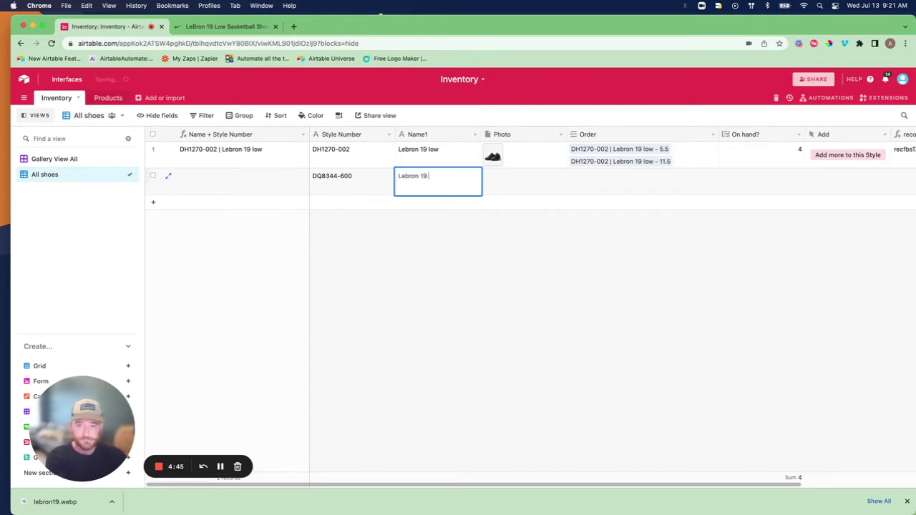
click(491, 312)
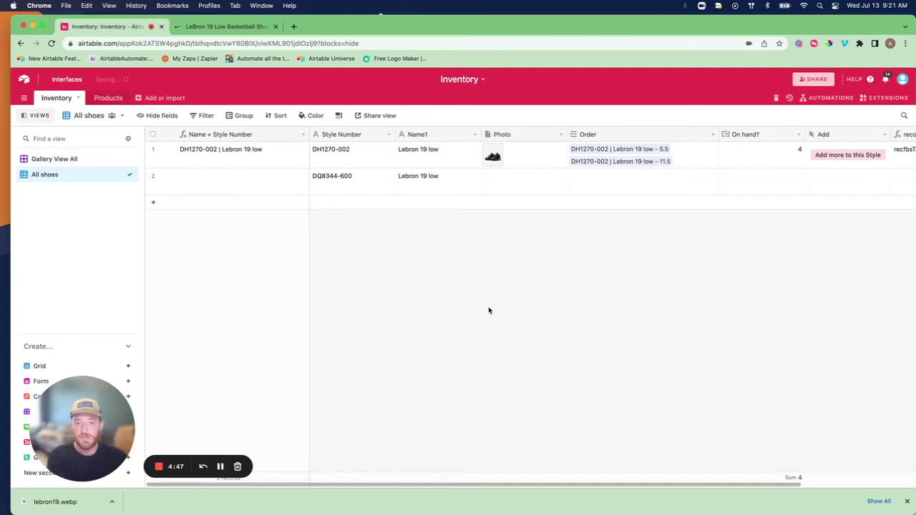
- Upload lebron19.webp from Downloads into the DQ8344-600 record's Photo field
click(500, 188)
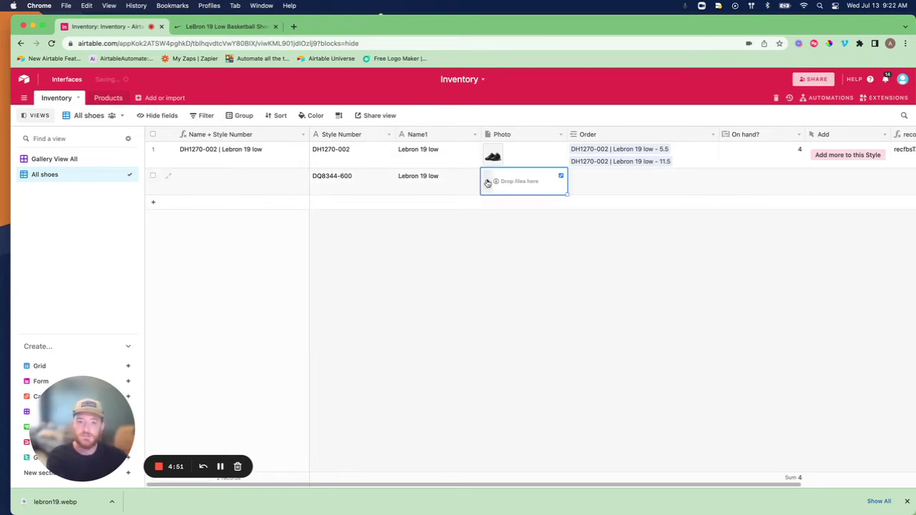
click(487, 182)
click(482, 264)
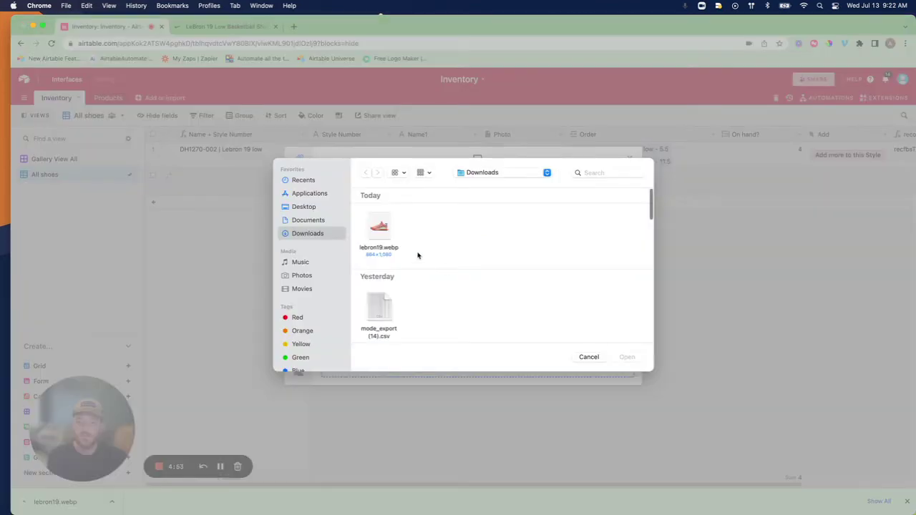
click(379, 228)
click(627, 358)
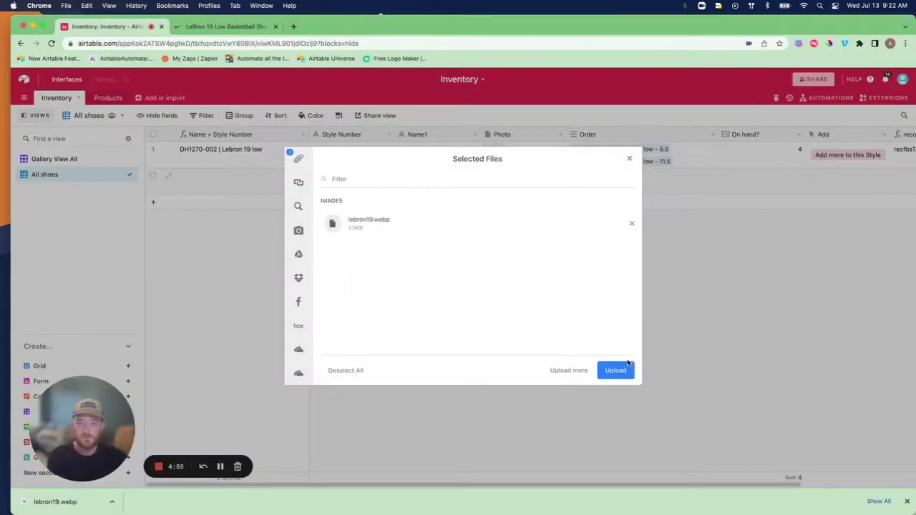
click(607, 372)
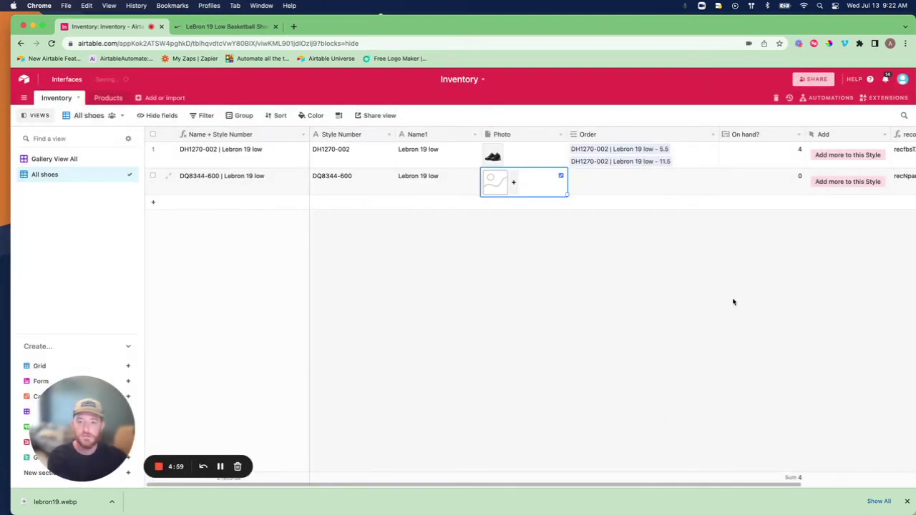
scroll(659, 302, right, 4)
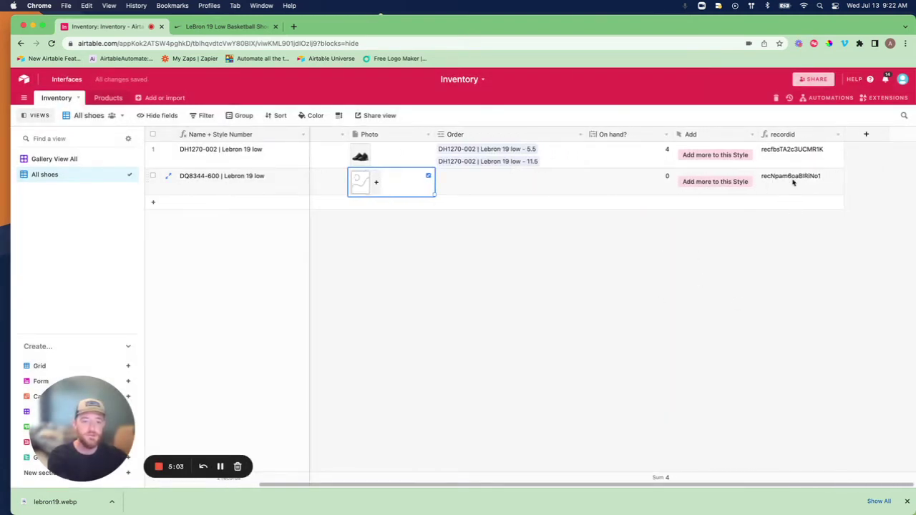
scroll(588, 301, left, 1)
scroll(816, 159, right, 1)
scroll(710, 277, left, 4)
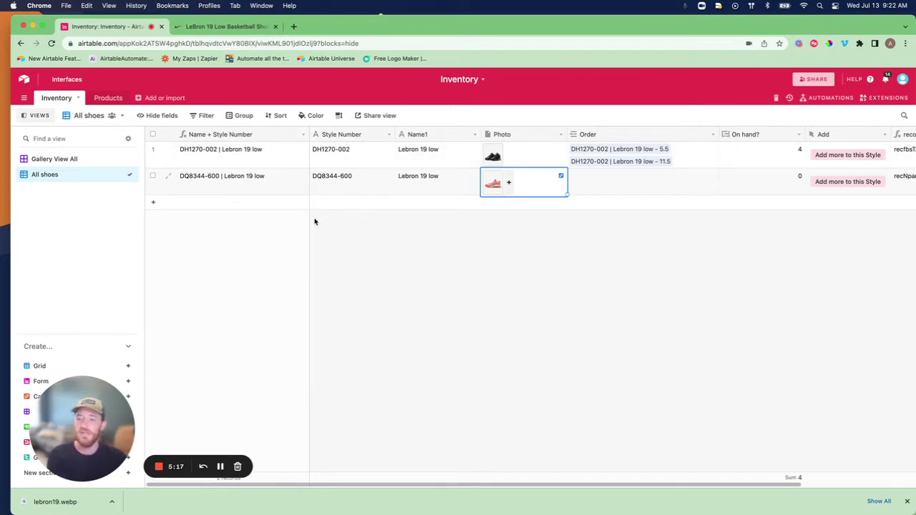
scroll(389, 293, right, 2)
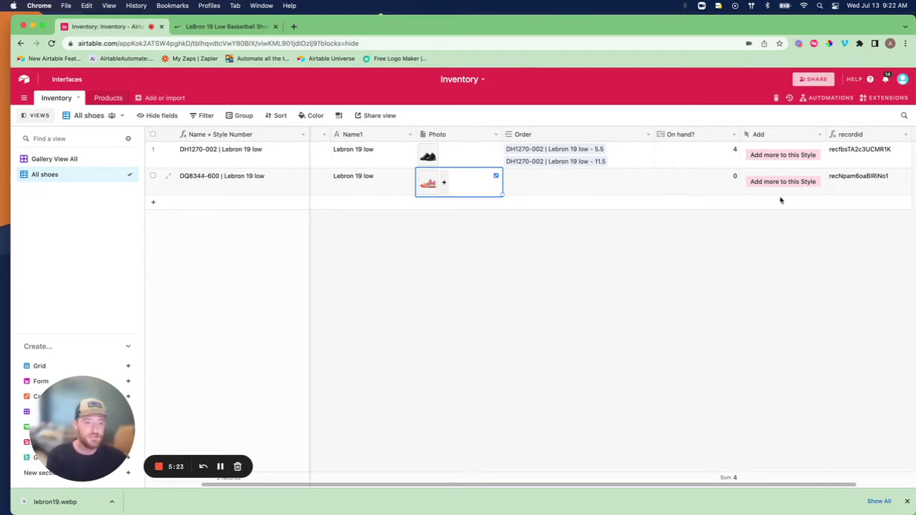
- Submit a size 5.5 DQ8344-600 pair bought for $110 through Add more to this Style
click(765, 184)
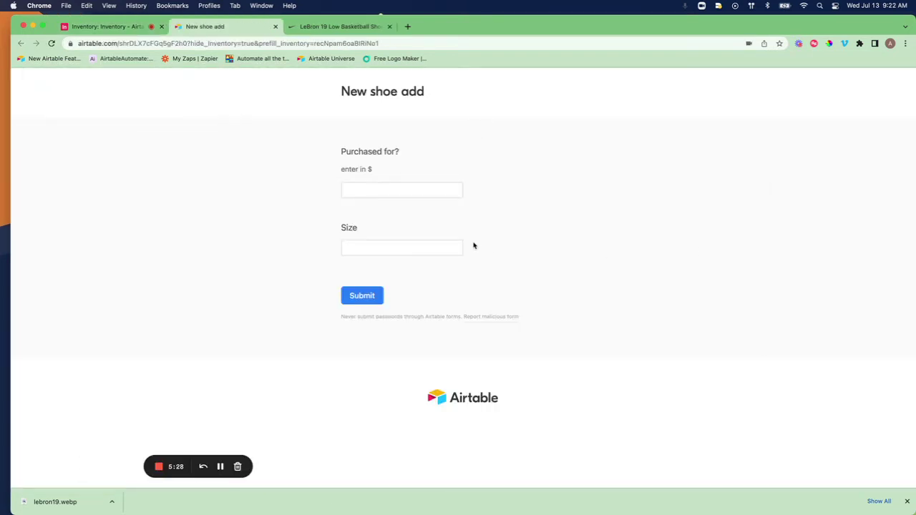
click(355, 186)
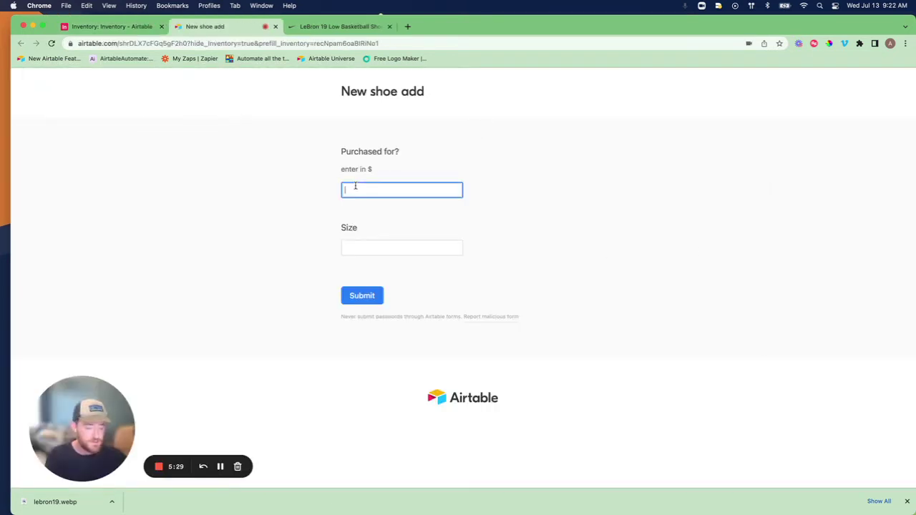
text(110)
click(370, 245)
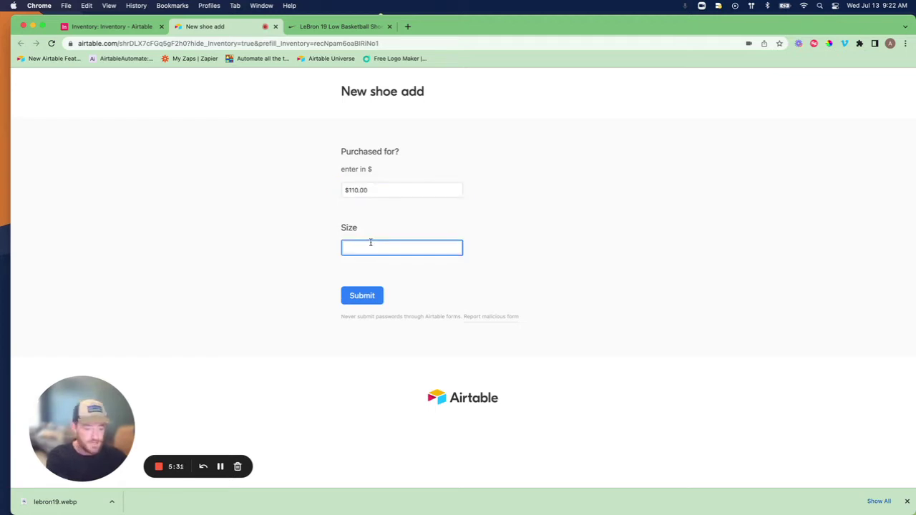
click(356, 294)
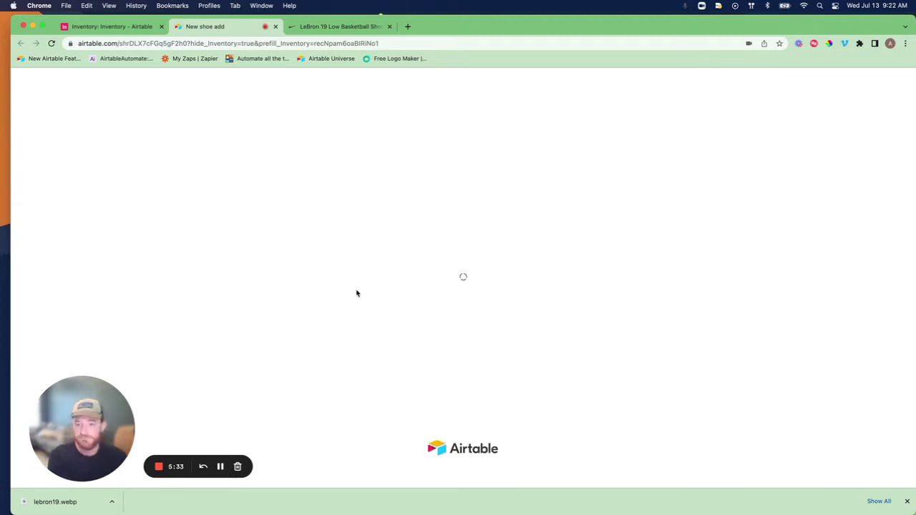
click(104, 27)
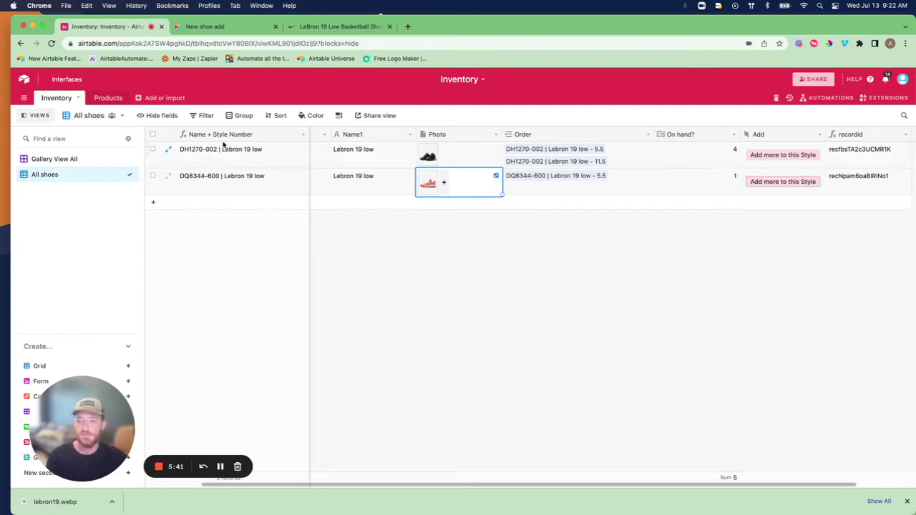
- Group the Products table's records by the Inventory field
click(108, 97)
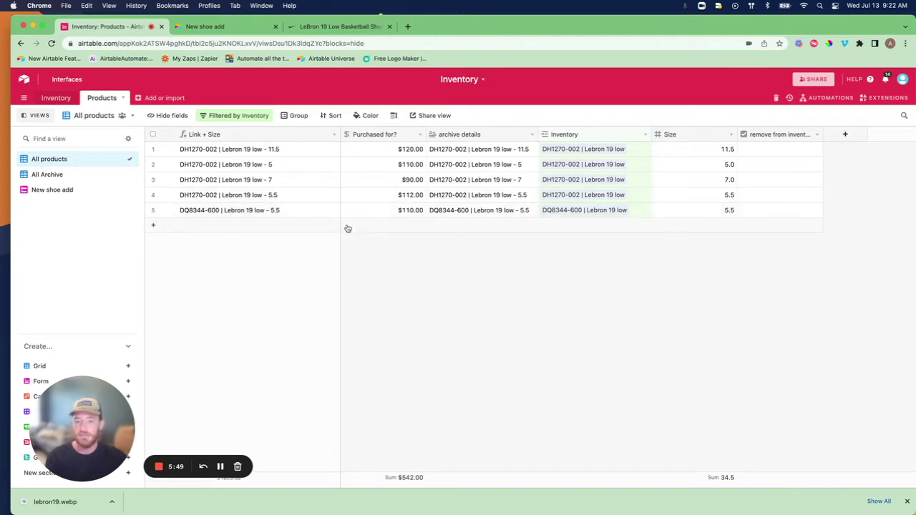
click(298, 118)
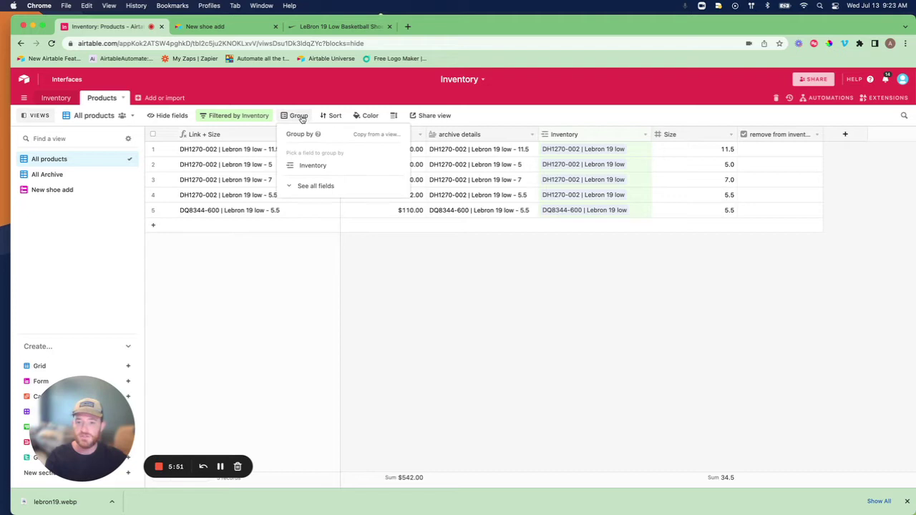
click(312, 165)
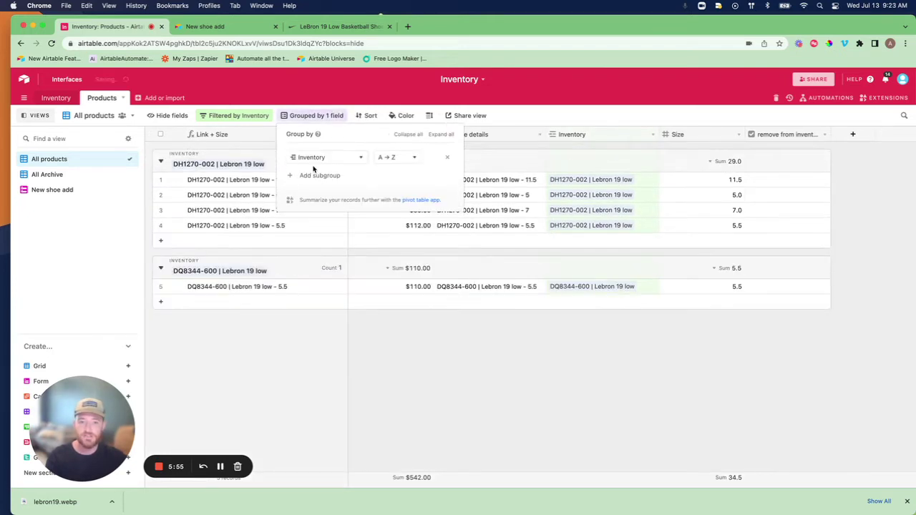
click(462, 395)
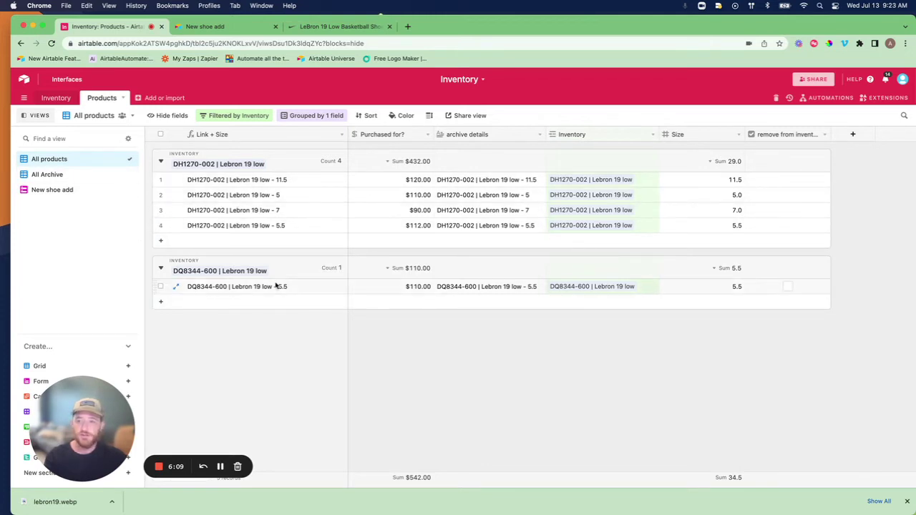
- Submit a second DQ8344-600 pair, size 7 bought for $100, from the Inventory table
mouse_move(39, 193)
click(56, 99)
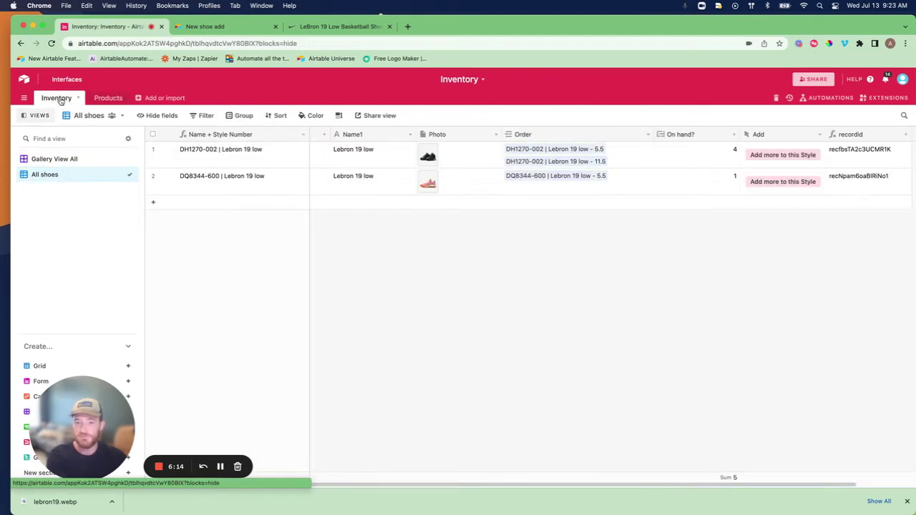
click(782, 184)
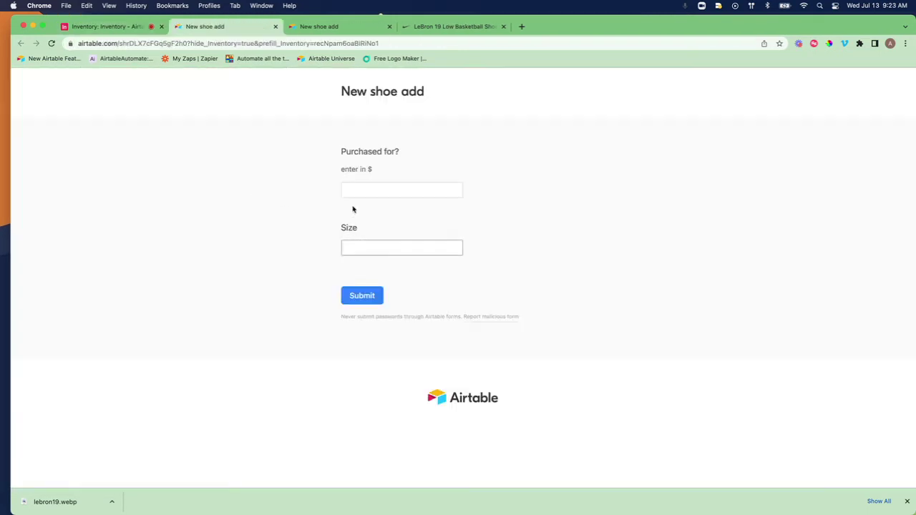
click(371, 185)
click(371, 185)
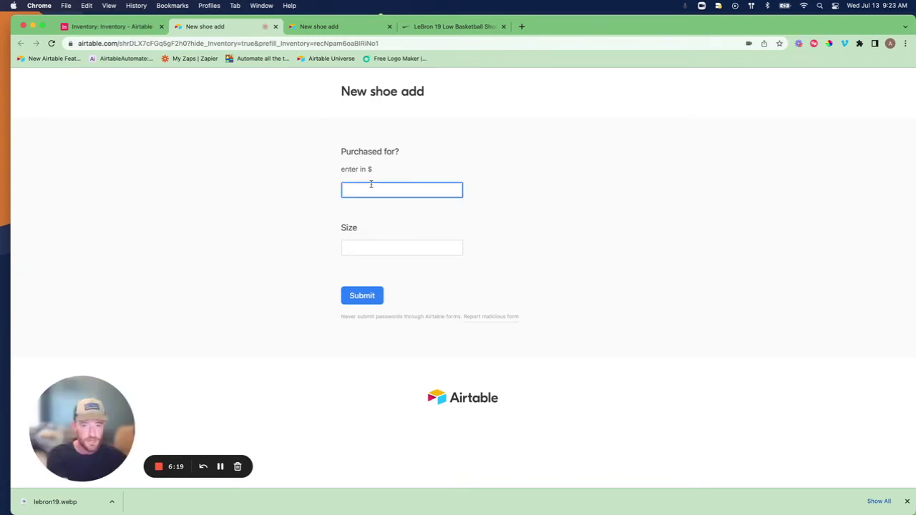
text(100)
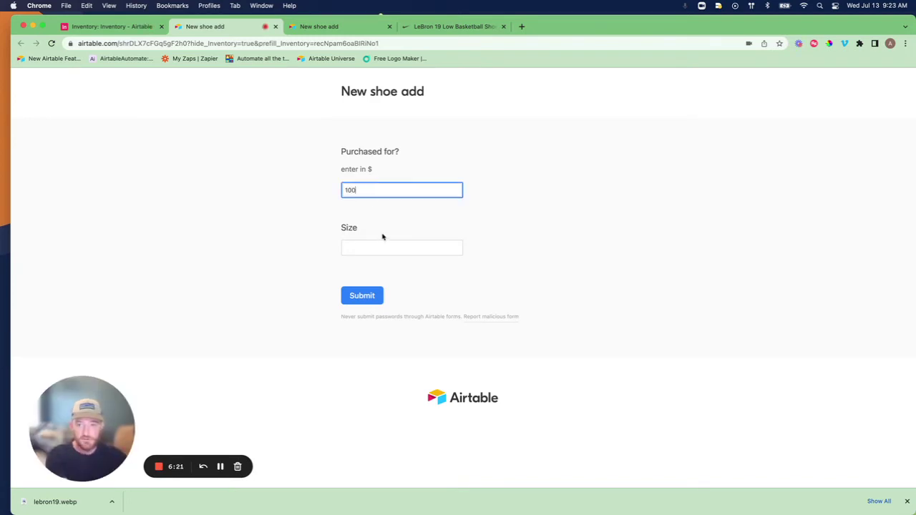
click(382, 246)
click(366, 296)
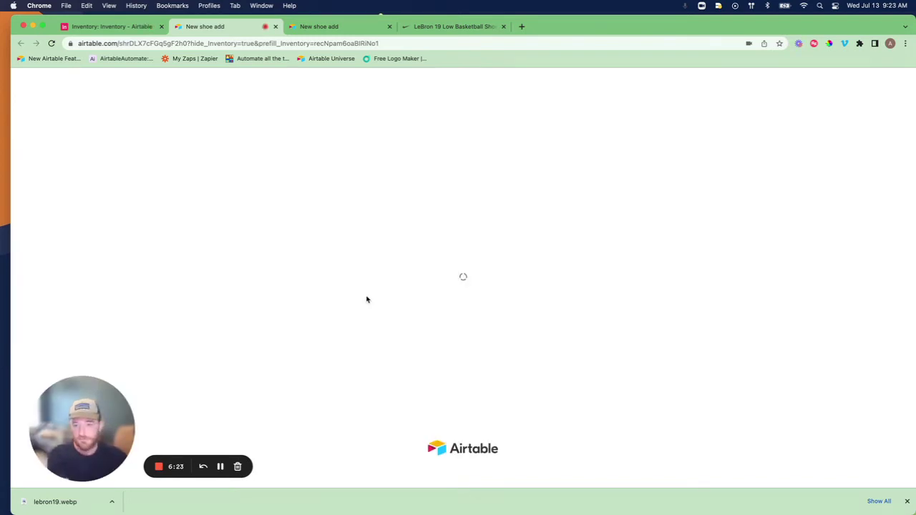
click(108, 27)
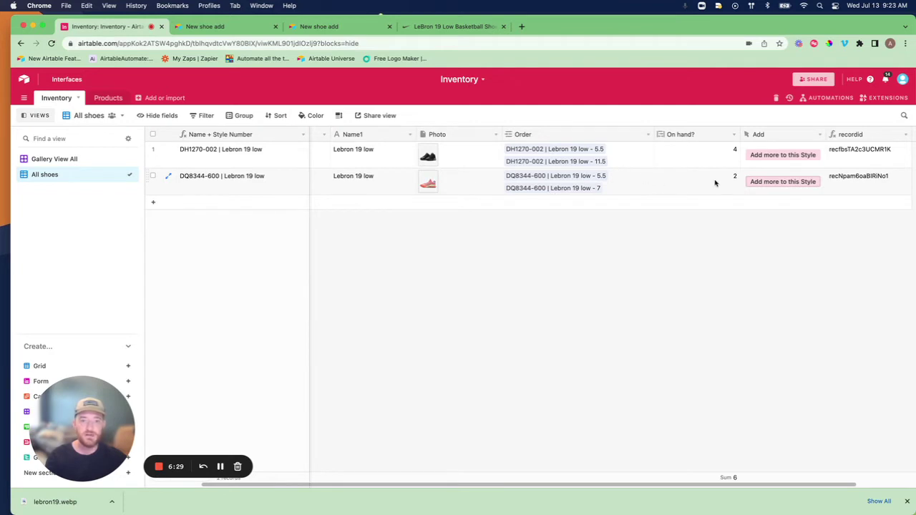
- Review the grouped Products table and the New shoe add form, then return to the All shoes grid
click(108, 98)
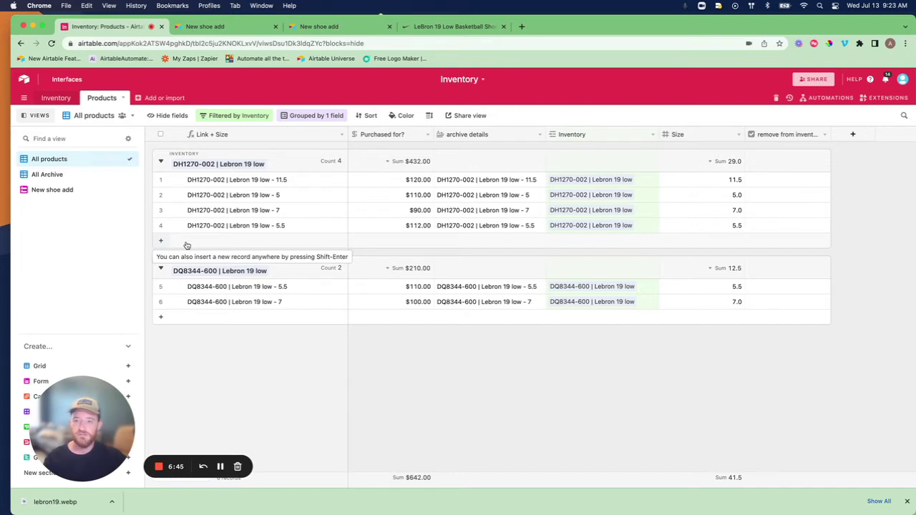
click(55, 190)
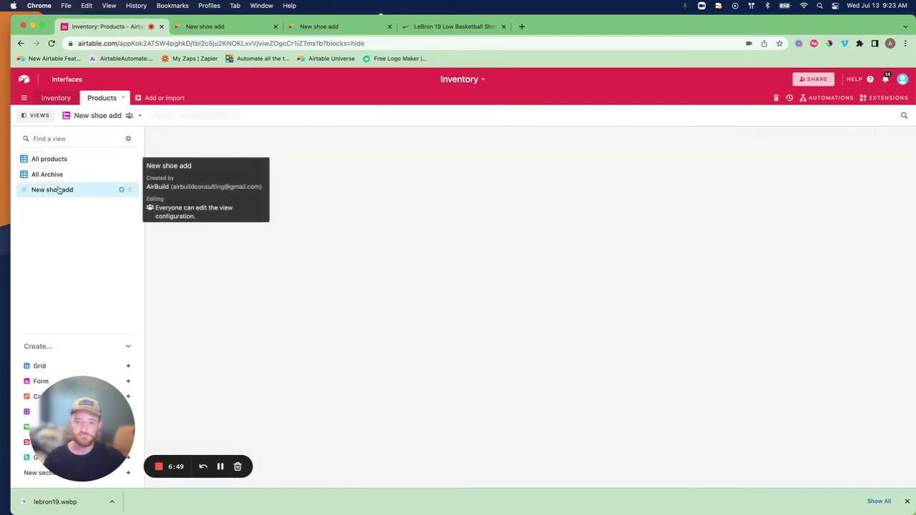
scroll(756, 237, down, 3)
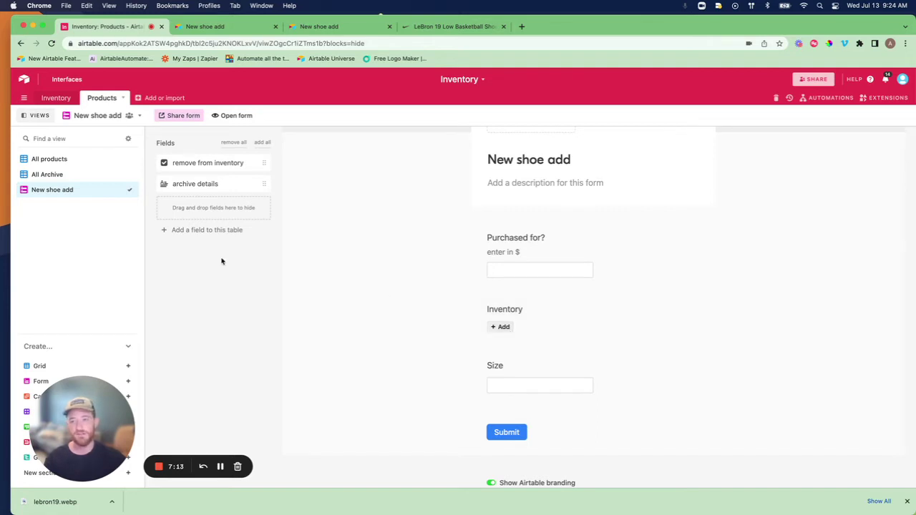
click(58, 98)
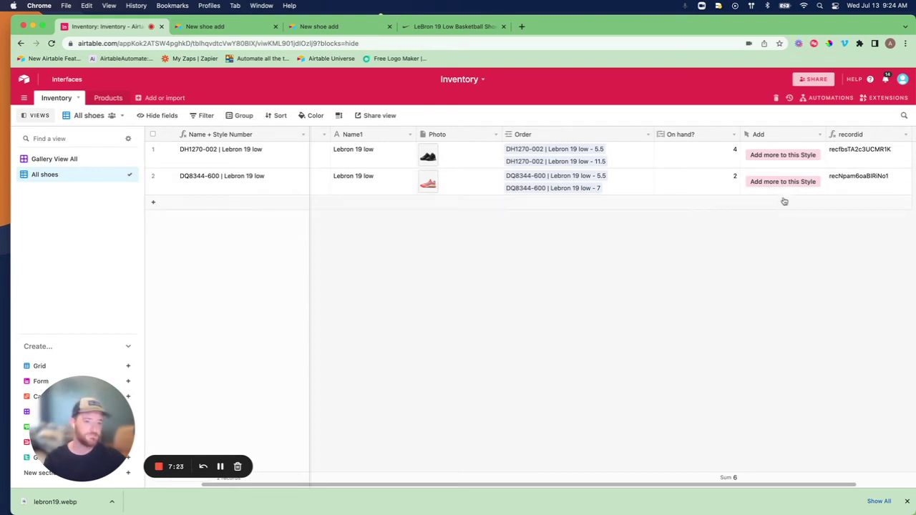
click(820, 134)
click(787, 150)
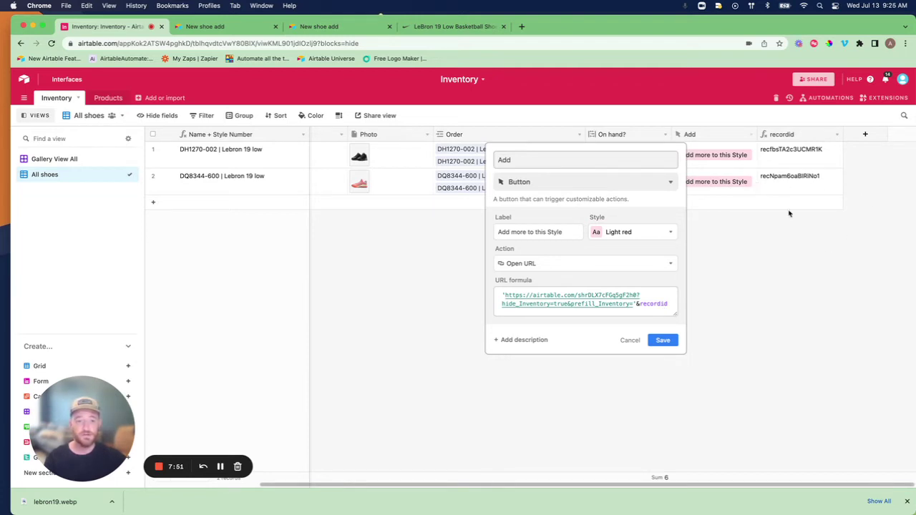
click(629, 341)
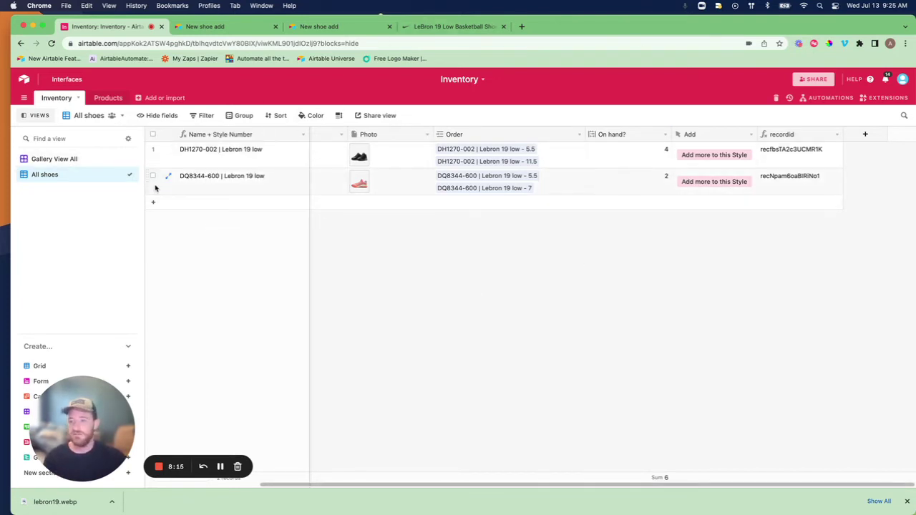
- Look at the Gallery View All view, then show the Products table's All products view
click(72, 160)
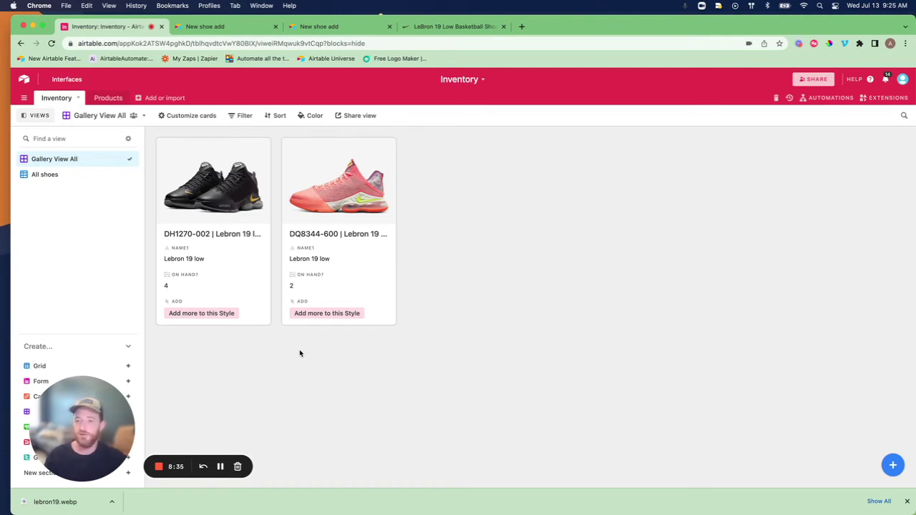
click(108, 97)
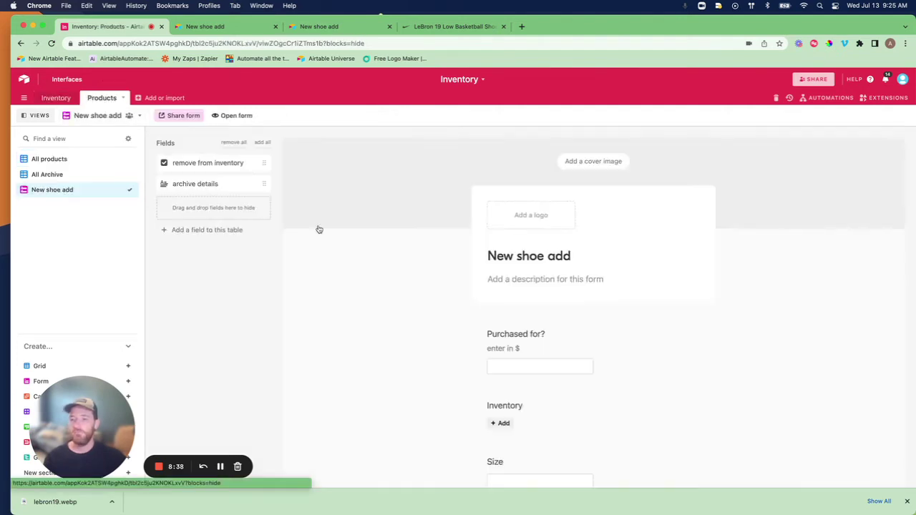
click(52, 160)
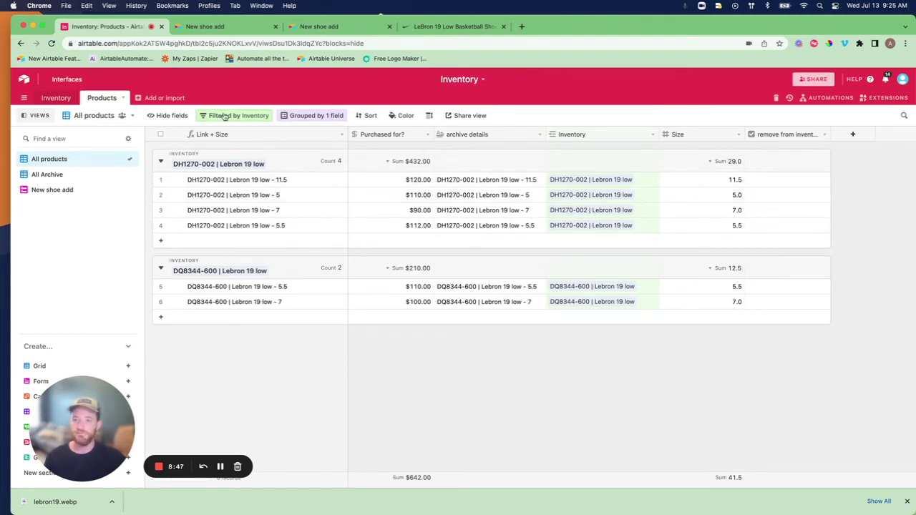
- Review the All products filter, then return to the Inventory table's All shoes grid and inspect the Order field
click(225, 116)
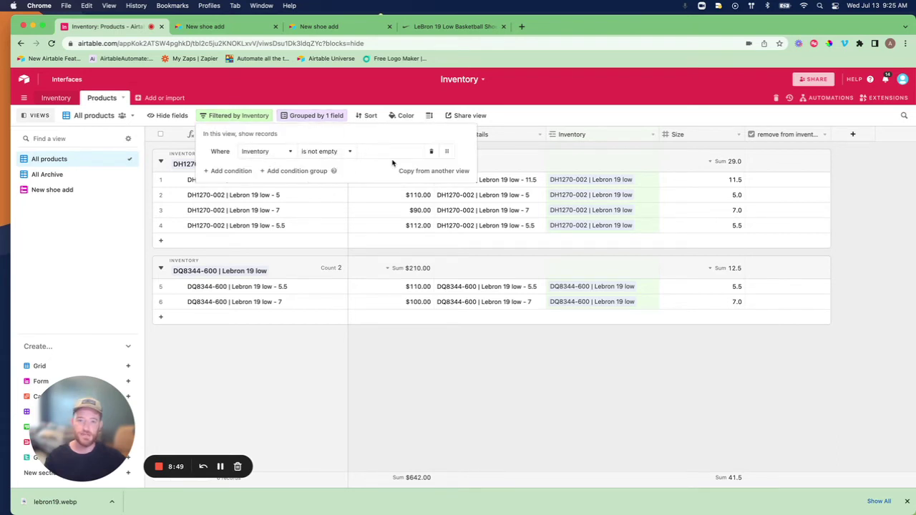
click(484, 444)
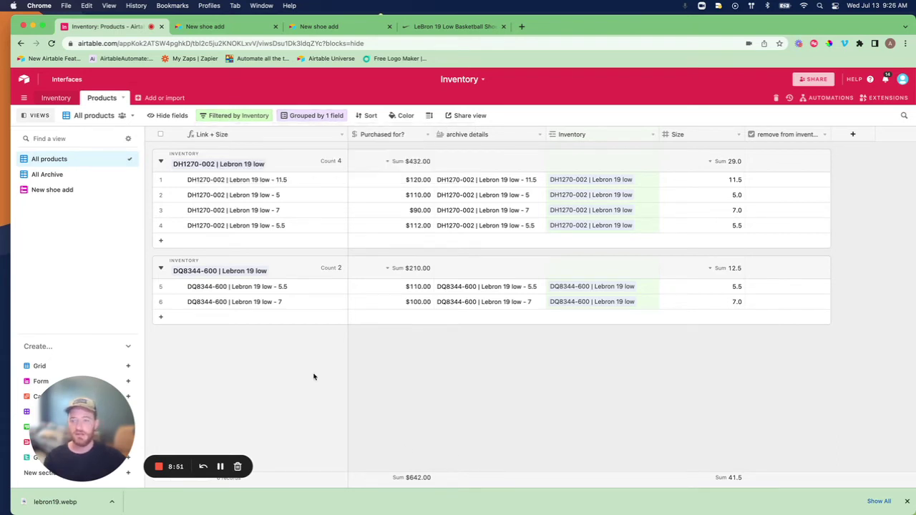
click(56, 98)
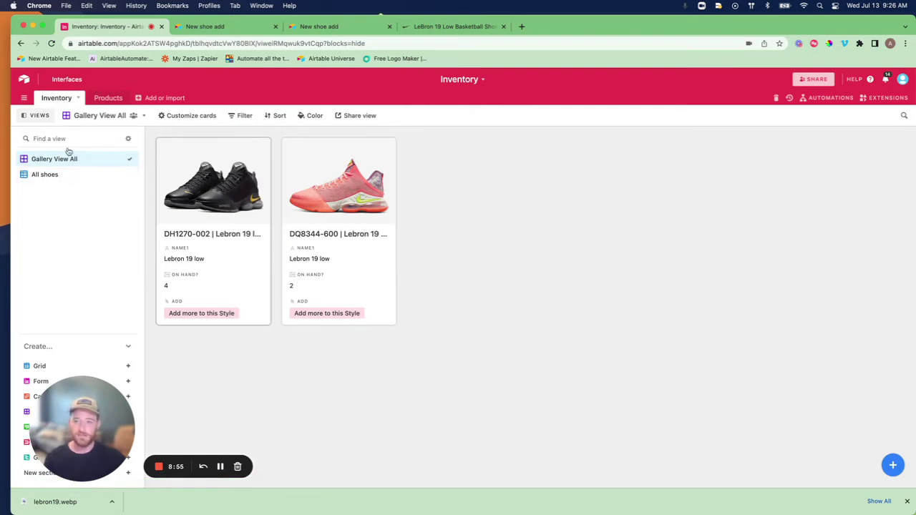
click(48, 175)
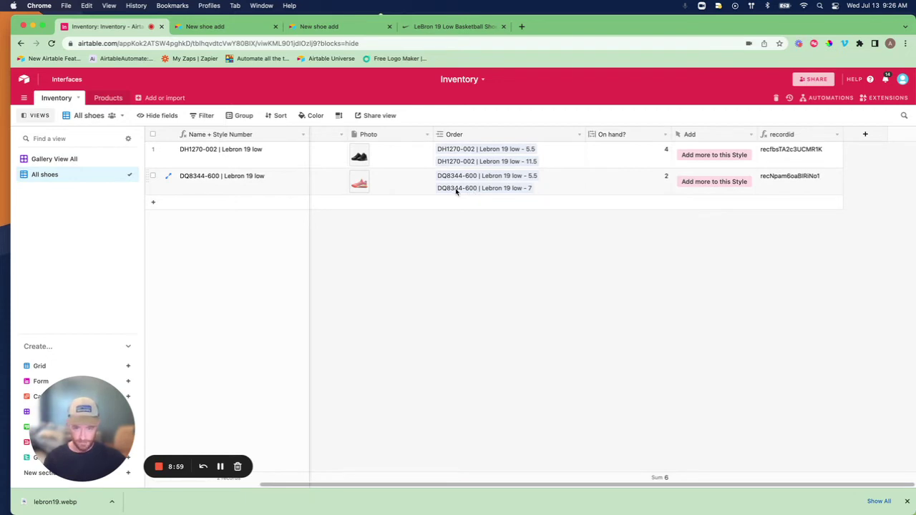
click(579, 136)
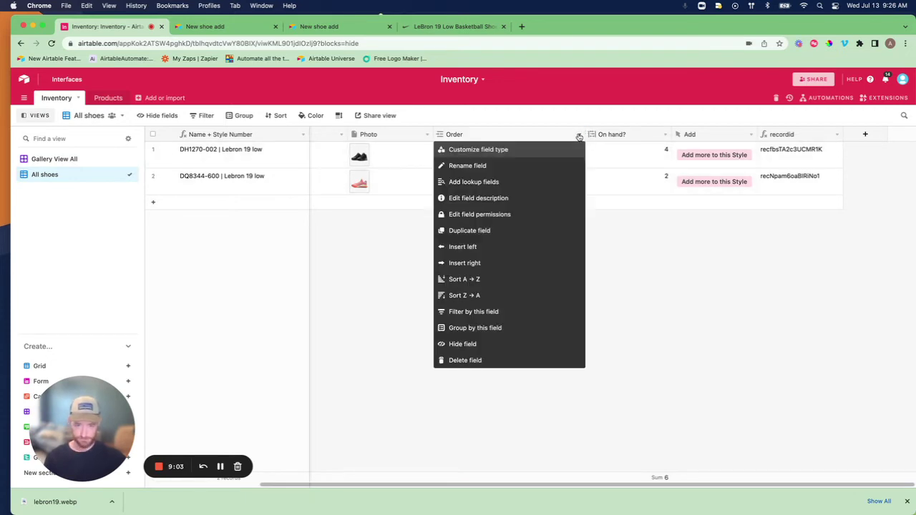
click(557, 119)
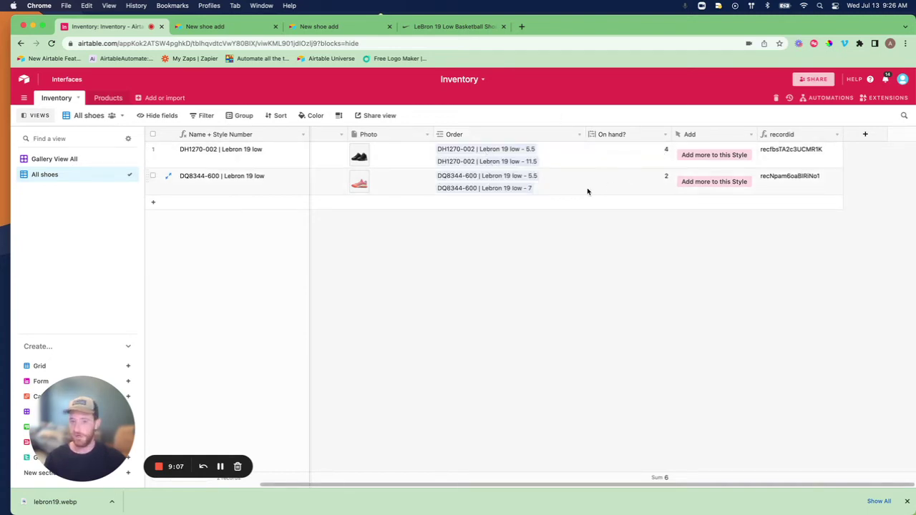
- In Products, tick remove from inventory on the size 11.5 DH1270-002 pair
click(108, 97)
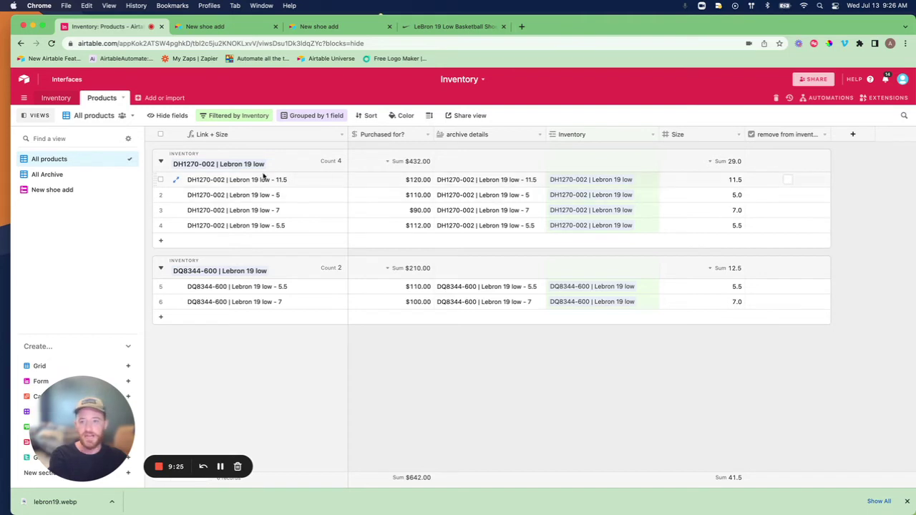
click(790, 181)
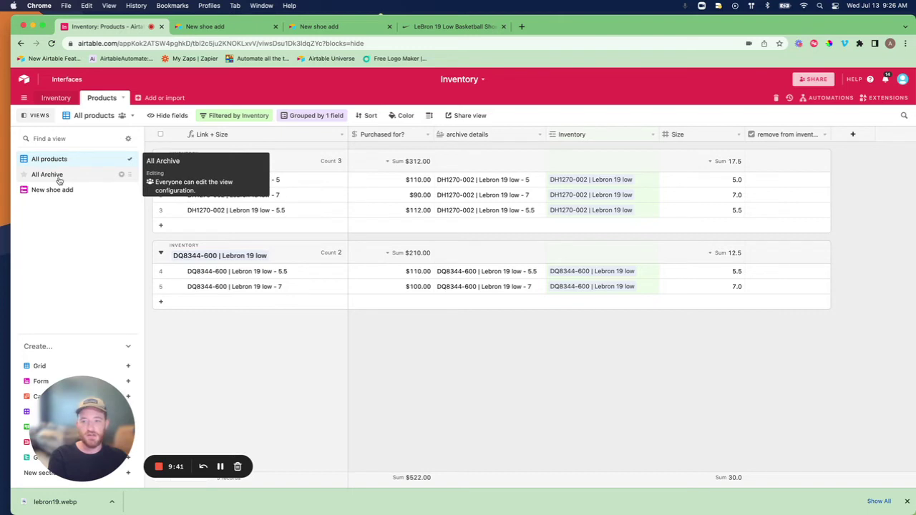
- Open All Archive, check its filter, and widen the archive details column to show the full text
click(59, 179)
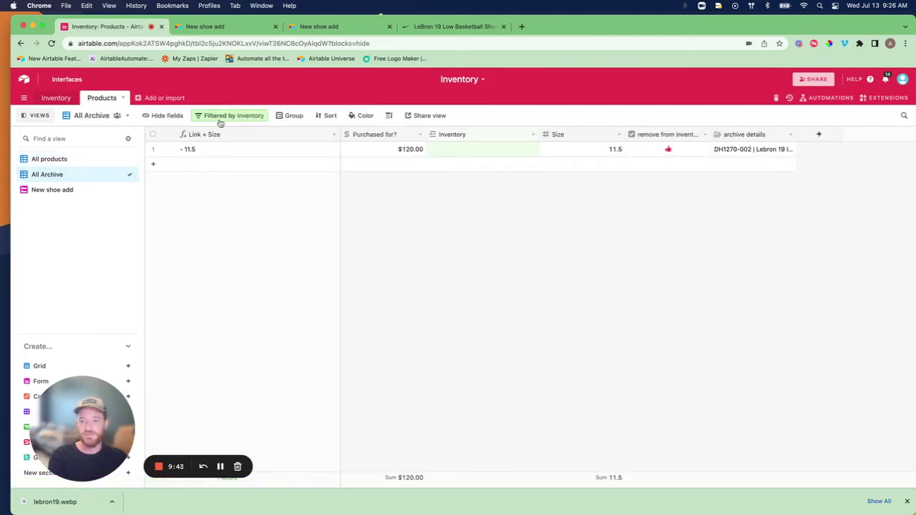
click(220, 116)
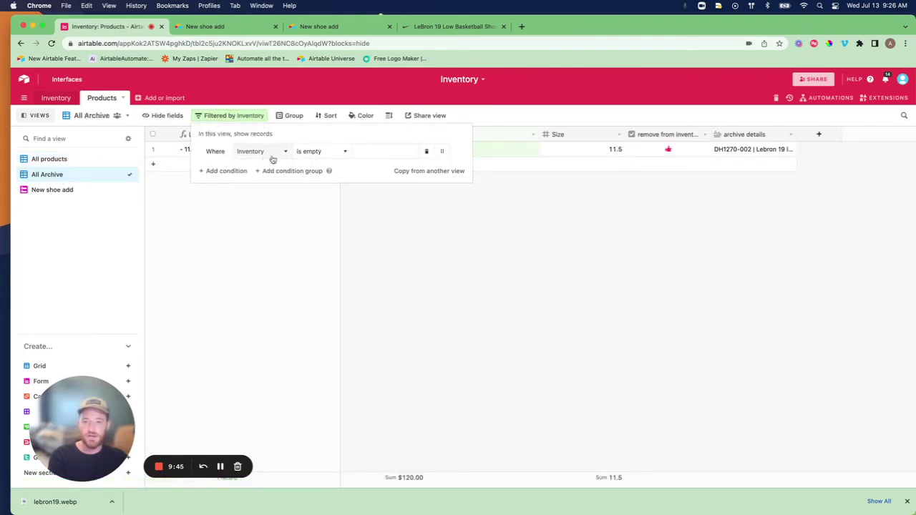
click(403, 258)
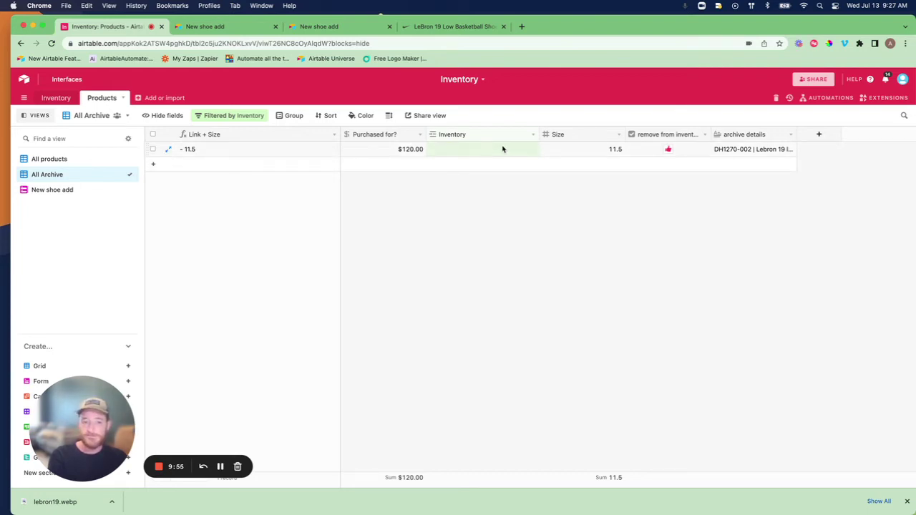
drag(797, 134, 856, 132)
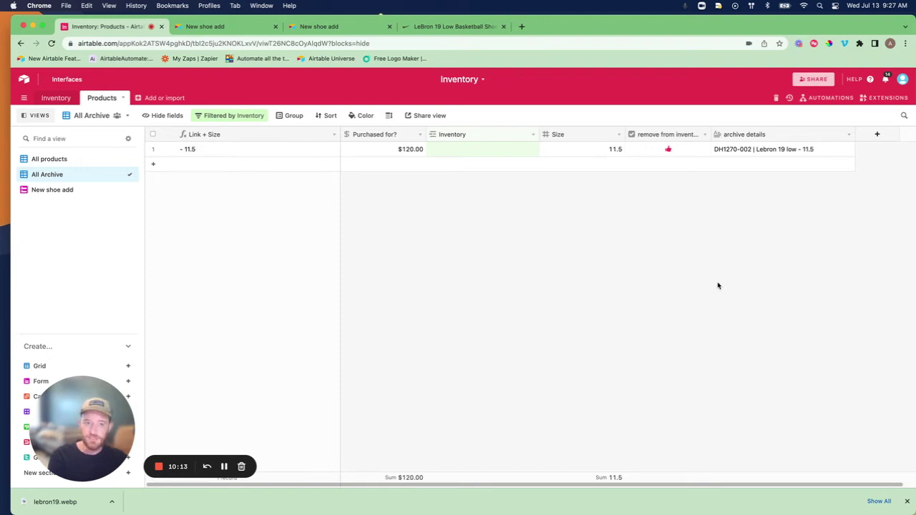
- Check the Inventory on-hand counts (3 and 2), then return to the Products table's All products view
click(58, 99)
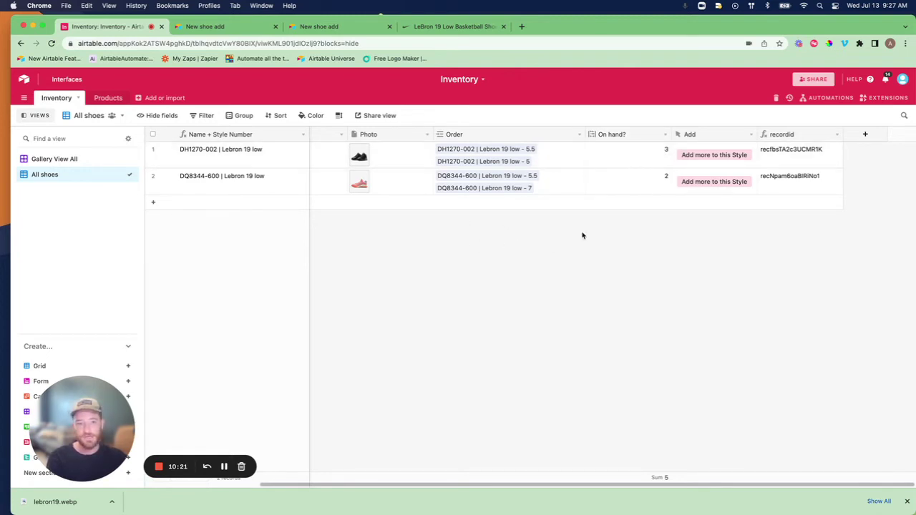
click(105, 99)
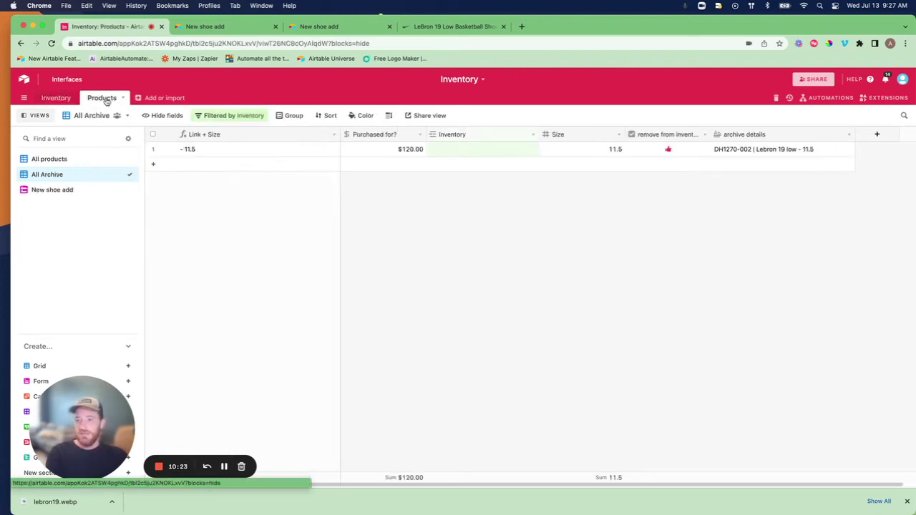
click(64, 160)
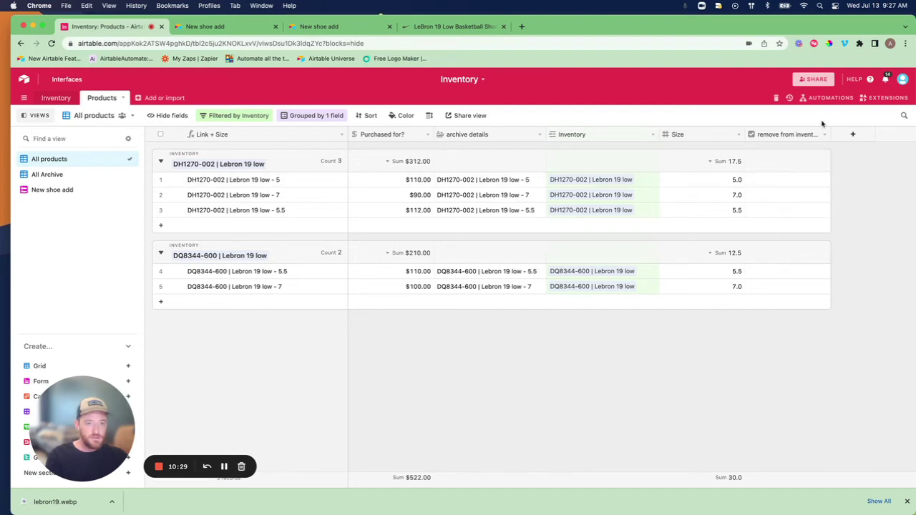
- Open the Write details automation from the Automations panel and review its trigger conditions
click(828, 98)
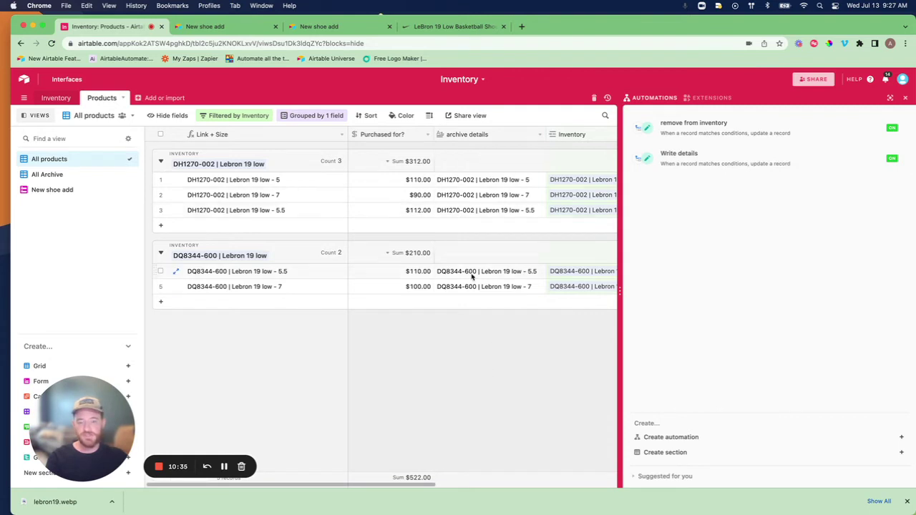
click(699, 161)
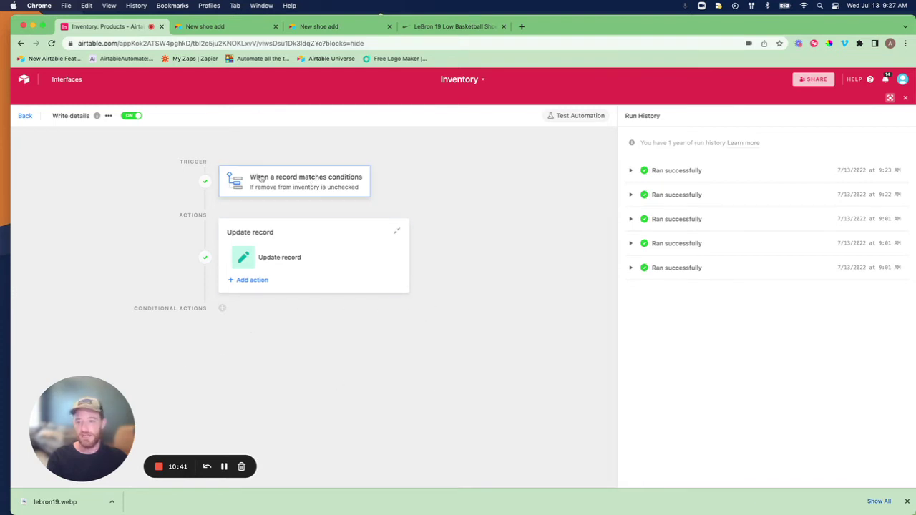
click(311, 186)
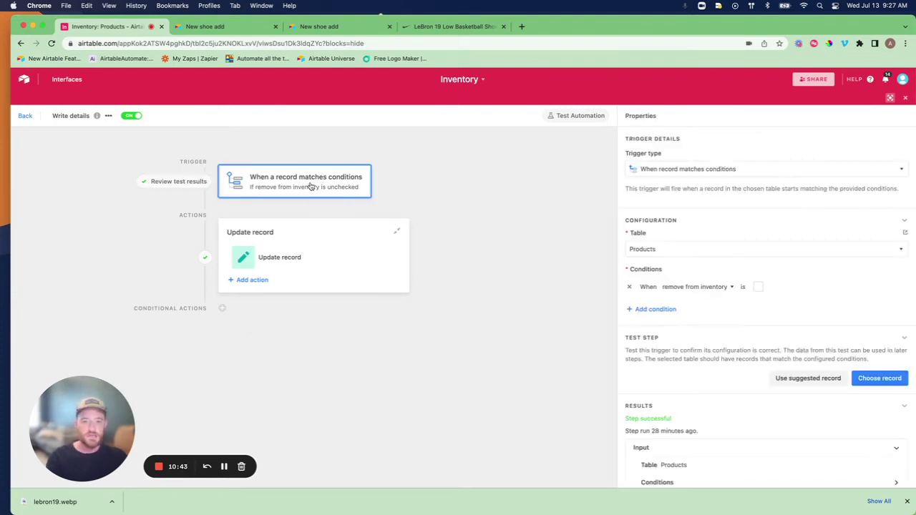
scroll(791, 251, down, 2)
scroll(793, 250, down, 1)
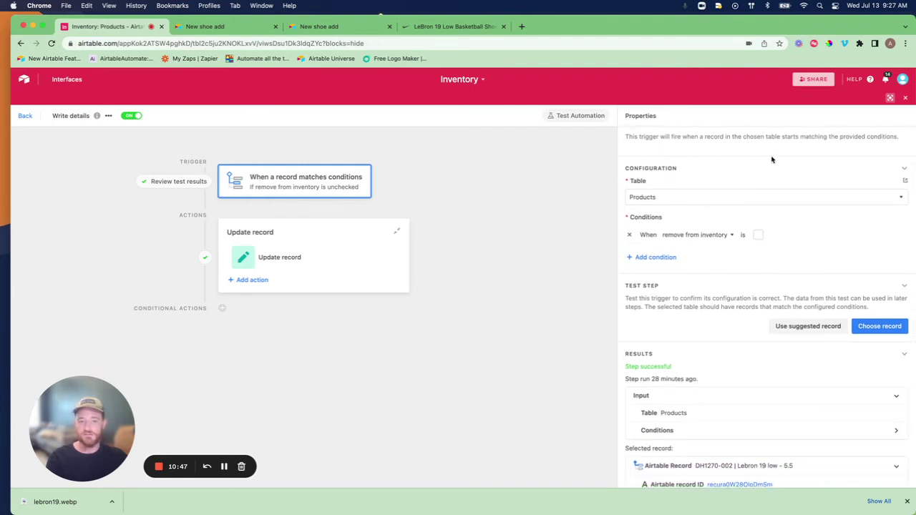
scroll(772, 159, down, 2)
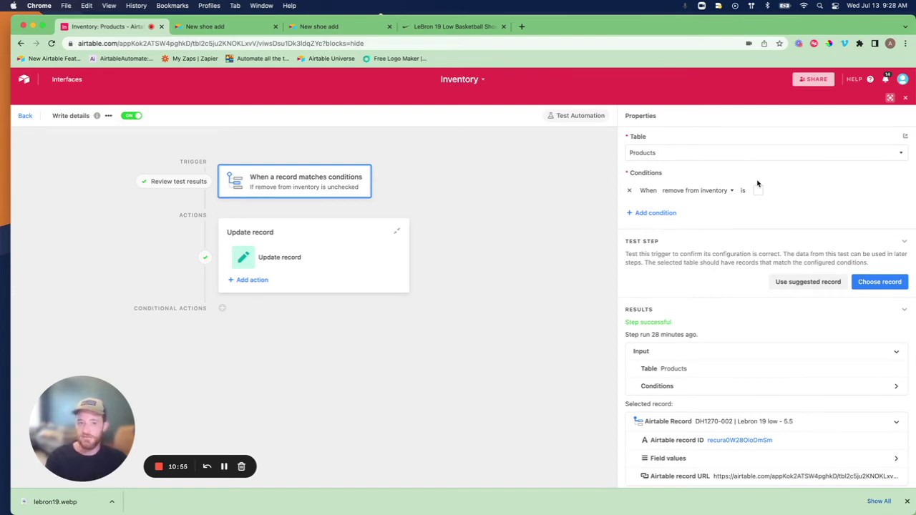
scroll(757, 184, down, 1)
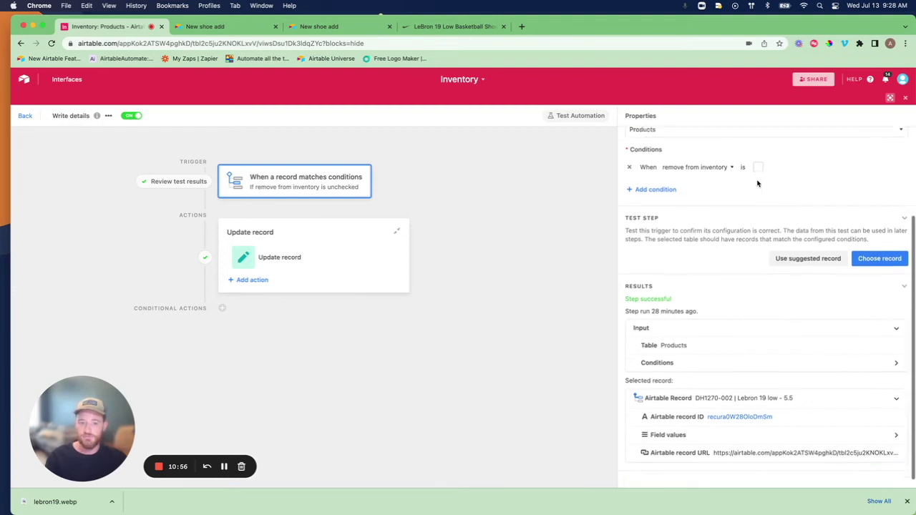
- Review the Write details Update record action settings, then close the editor
click(311, 264)
scroll(768, 244, down, 1)
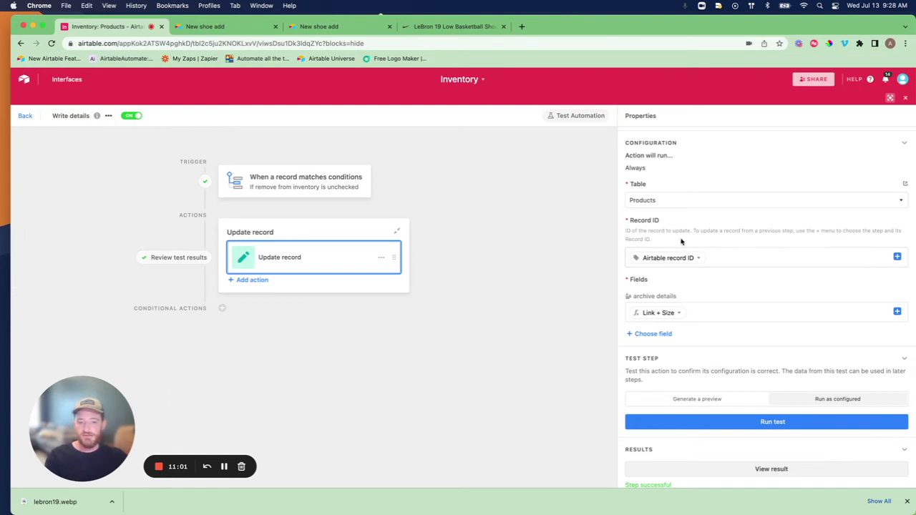
scroll(690, 266, down, 1)
scroll(689, 269, down, 1)
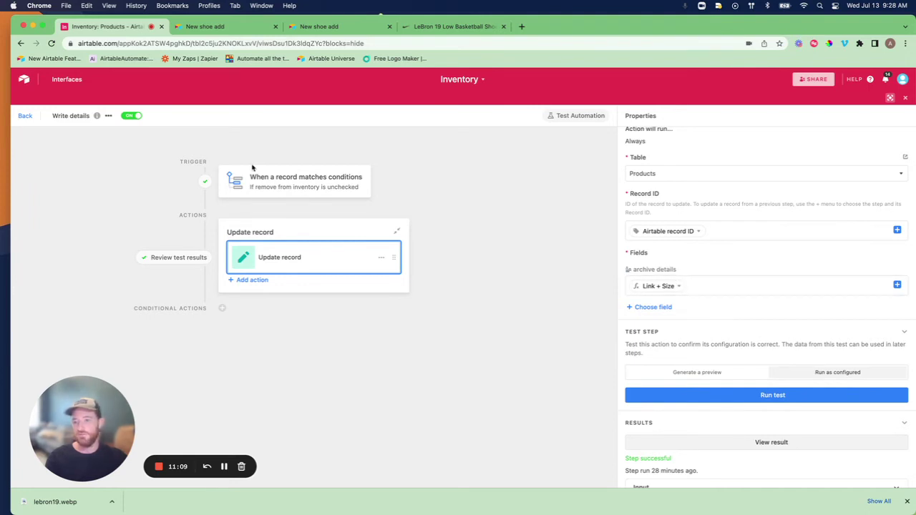
click(25, 117)
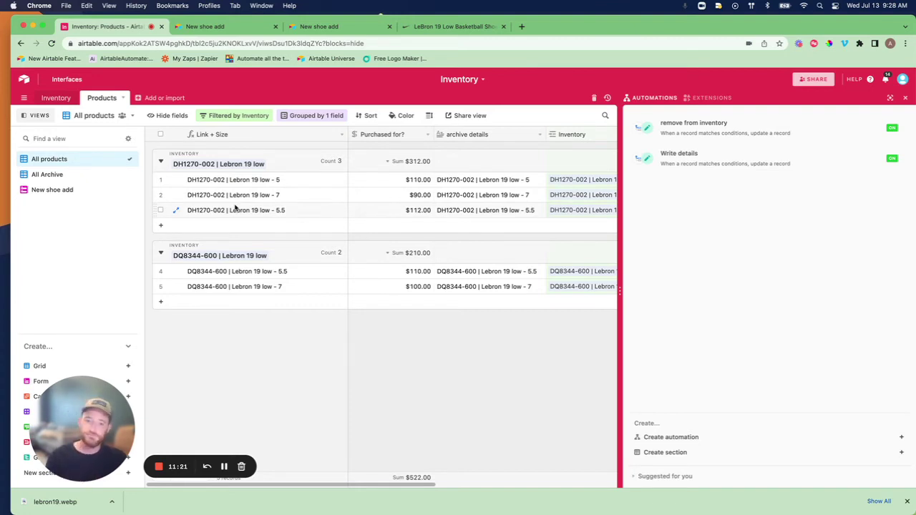
- Hide the archive details column from All products, leaving Inventory, Size and remove from inventory visible
scroll(235, 208, right, 3)
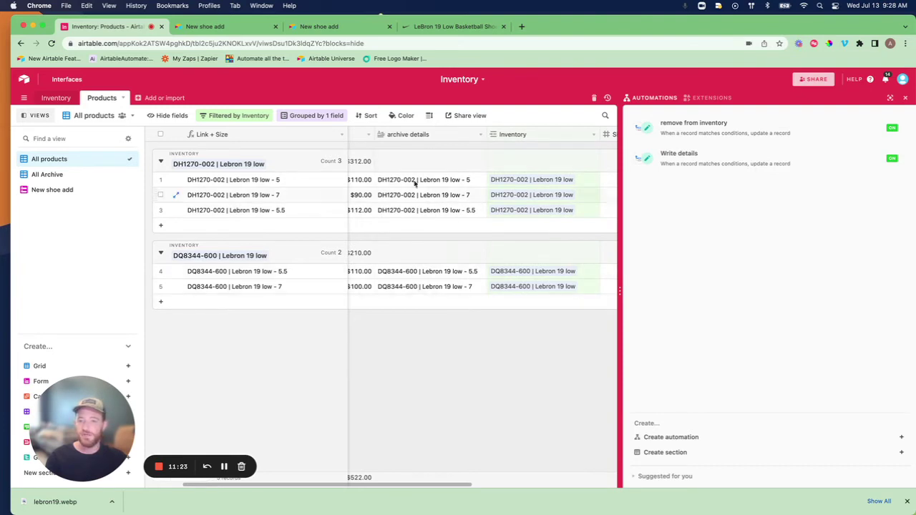
click(480, 135)
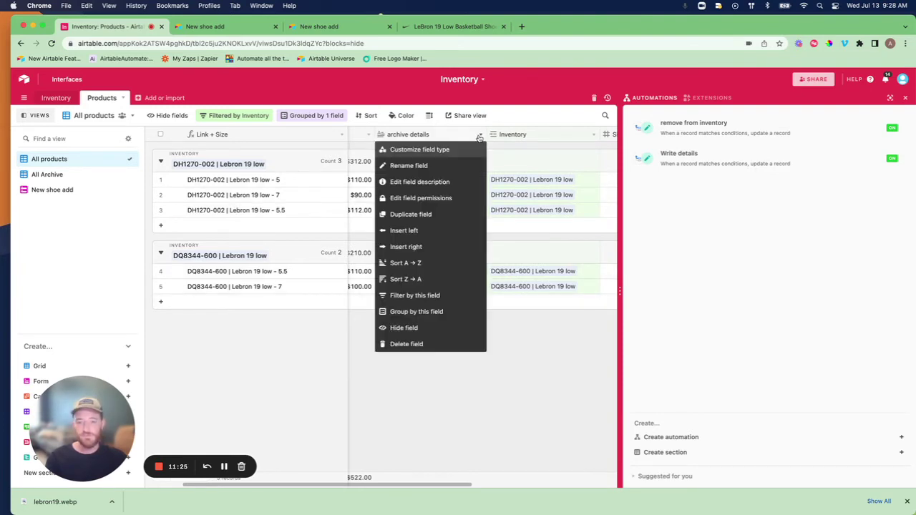
click(428, 327)
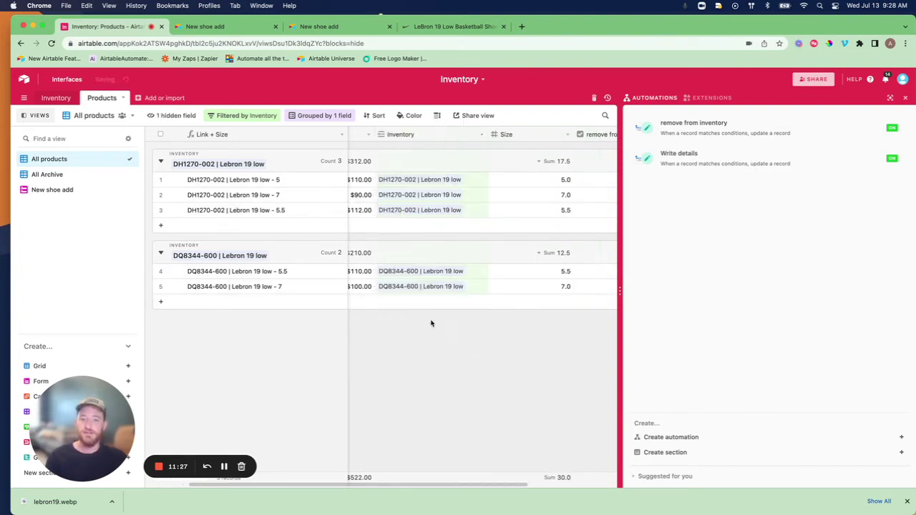
scroll(440, 366, left, 3)
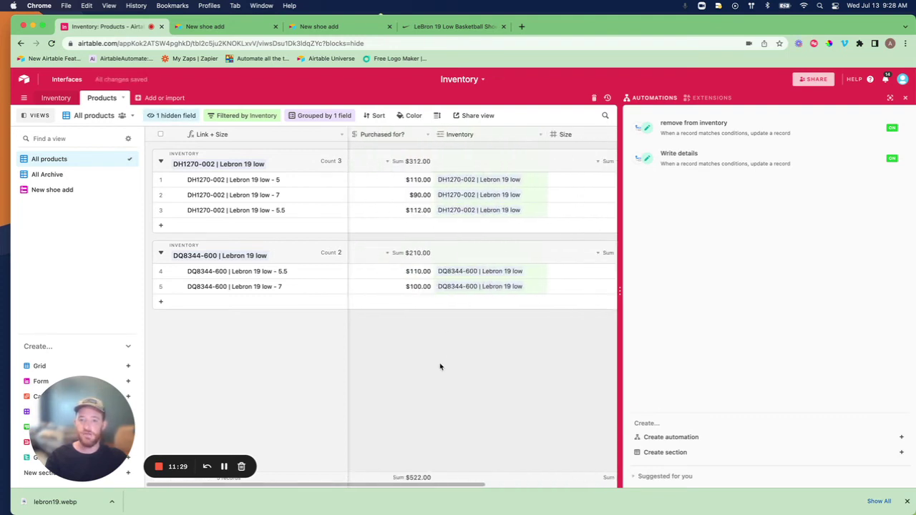
scroll(440, 366, right, 4)
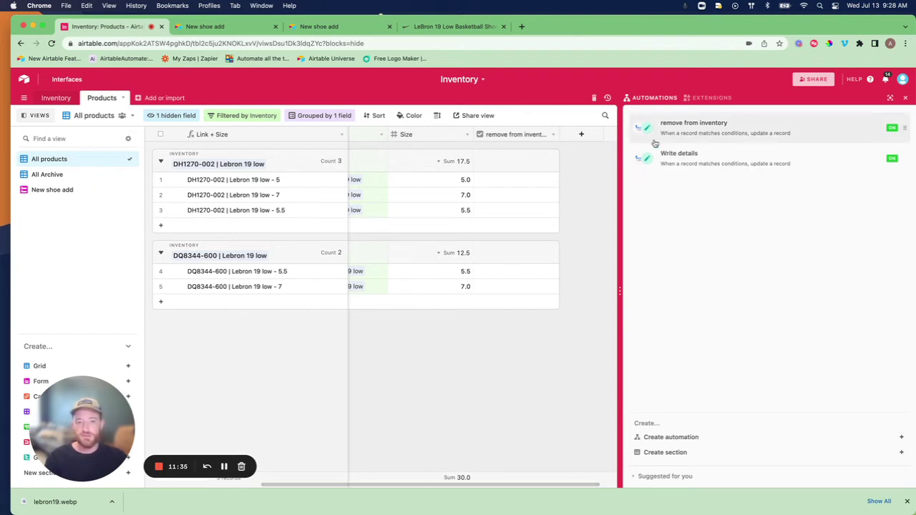
- Open the 'remove from inventory' automation and review its trigger and Update record action clearing the Inventory link
click(693, 127)
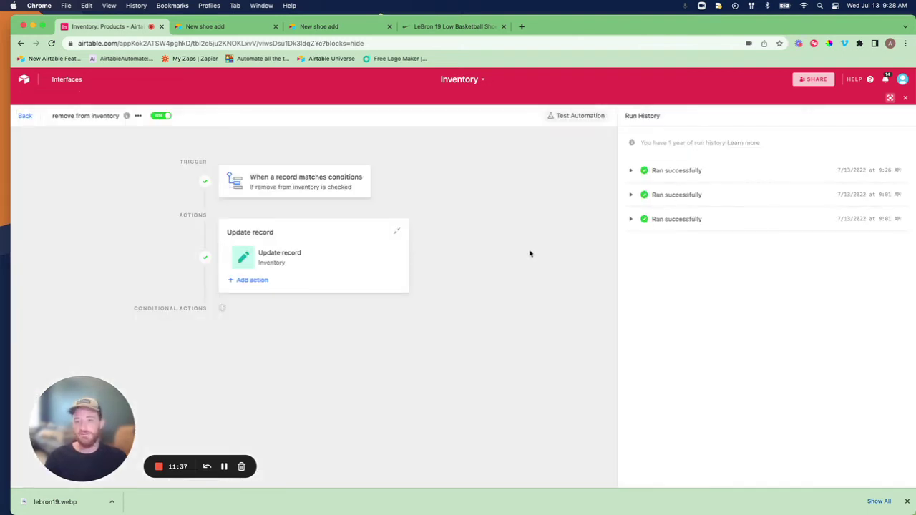
click(324, 183)
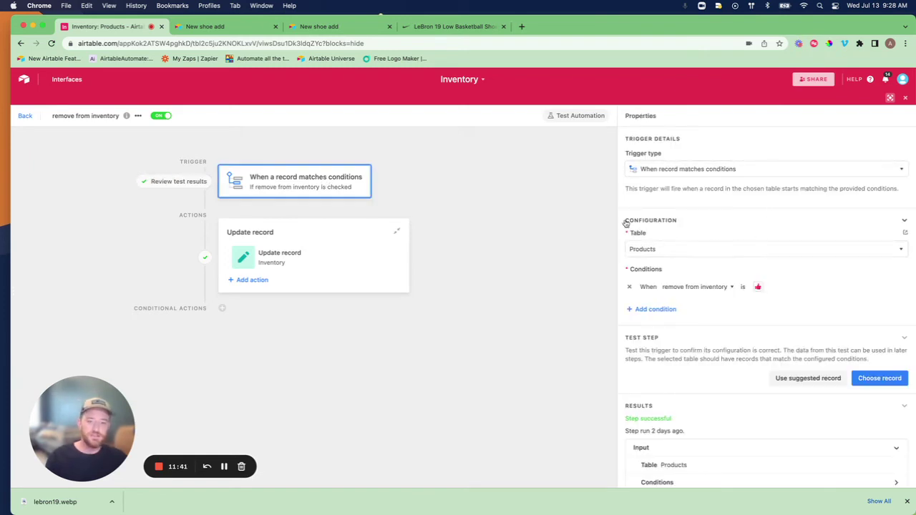
scroll(837, 233, down, 1)
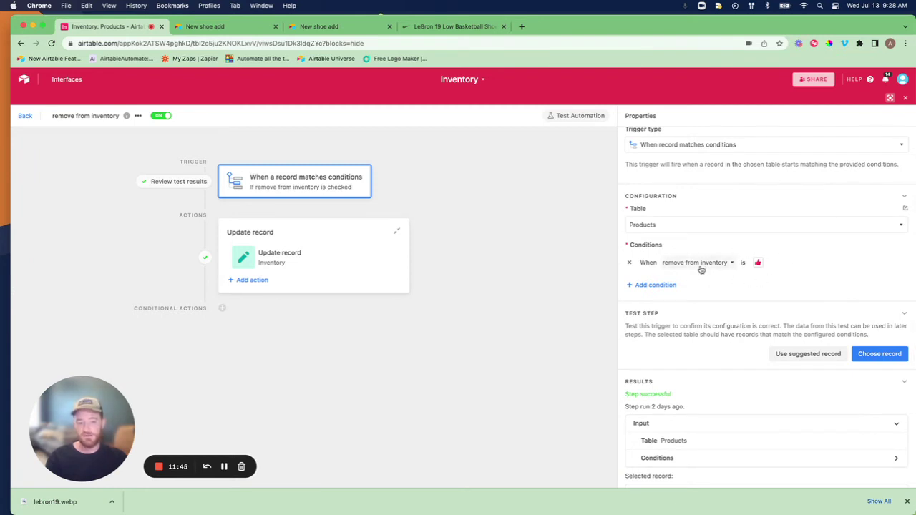
scroll(699, 266, down, 4)
click(317, 244)
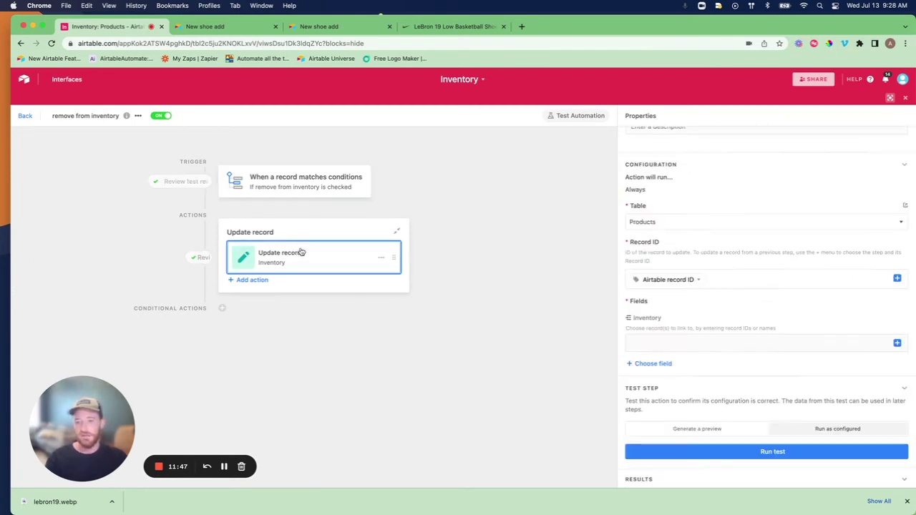
scroll(821, 261, down, 1)
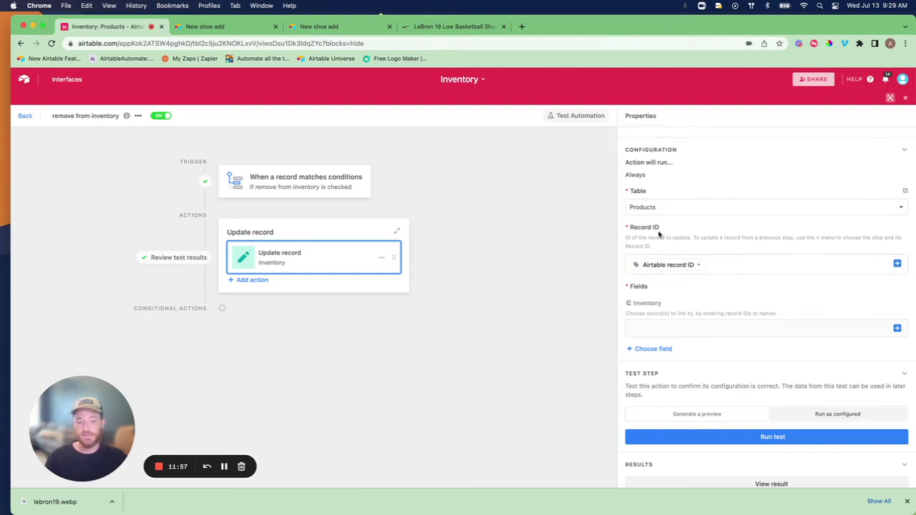
scroll(761, 263, down, 2)
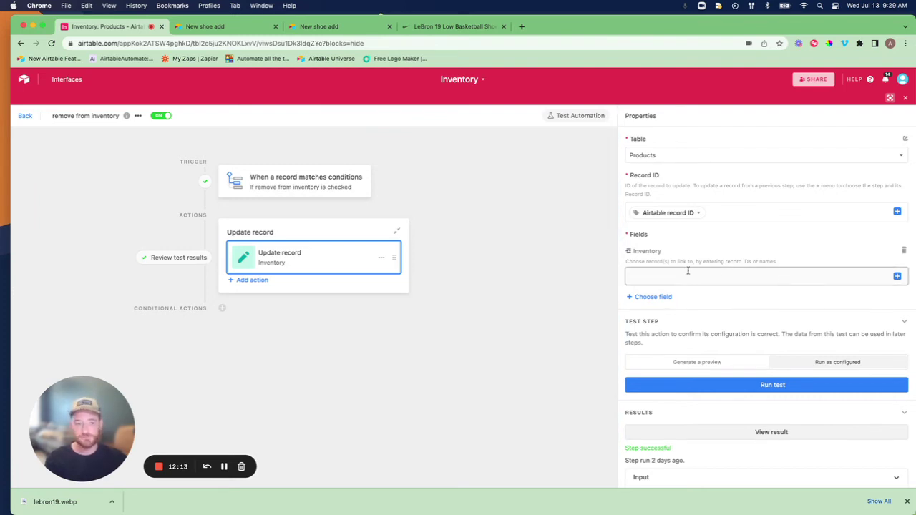
- Close the automation editor and make the archive details field visible again
click(906, 98)
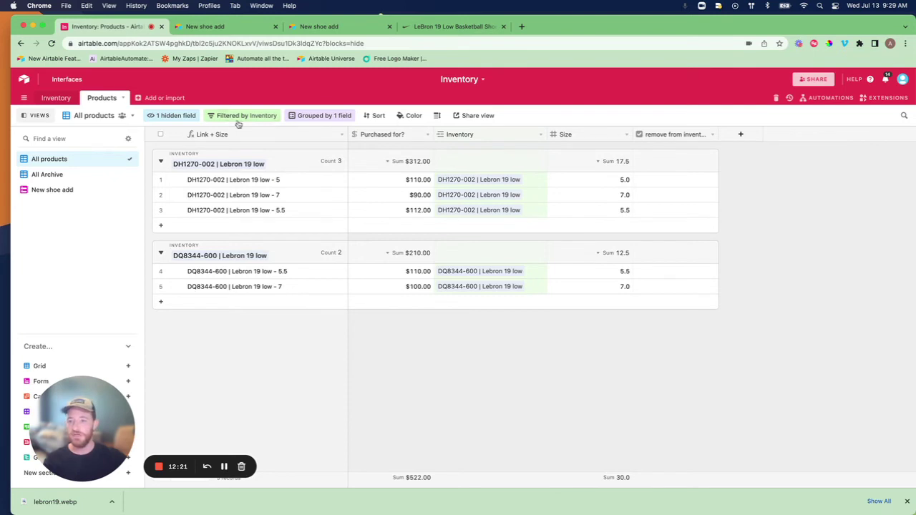
click(170, 116)
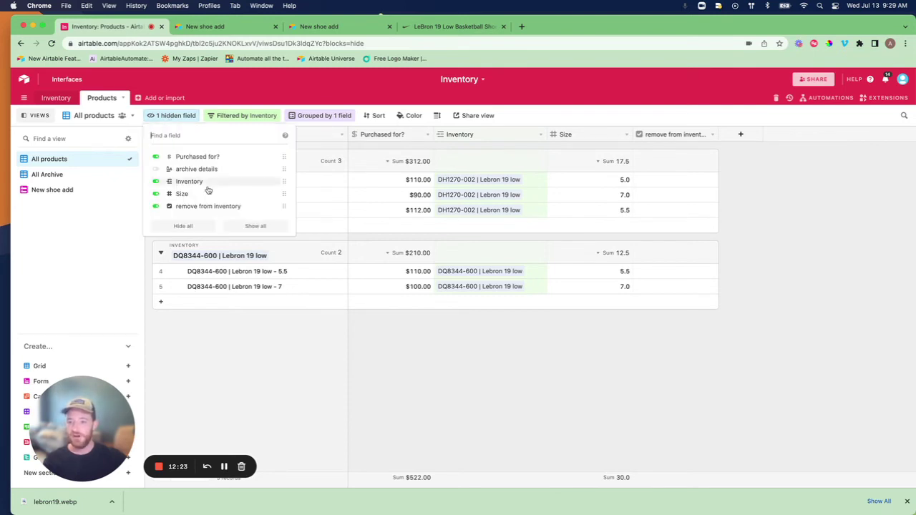
click(195, 169)
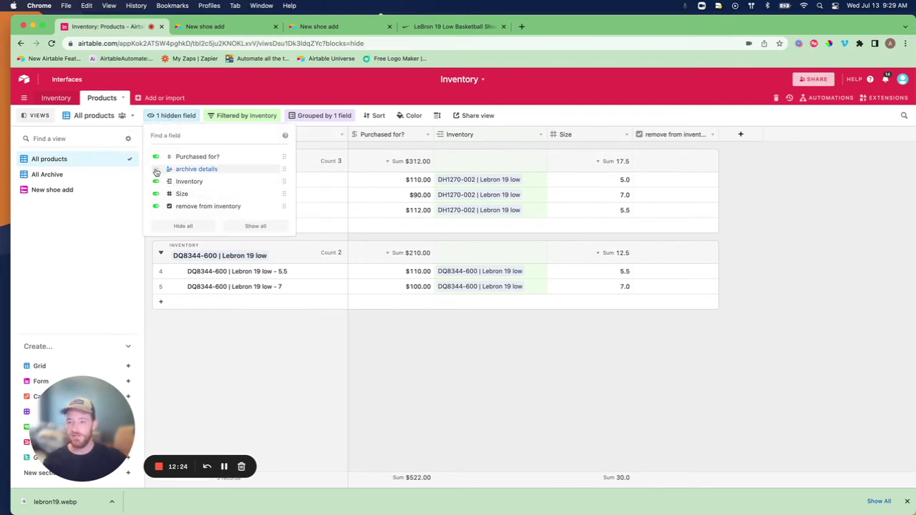
click(563, 347)
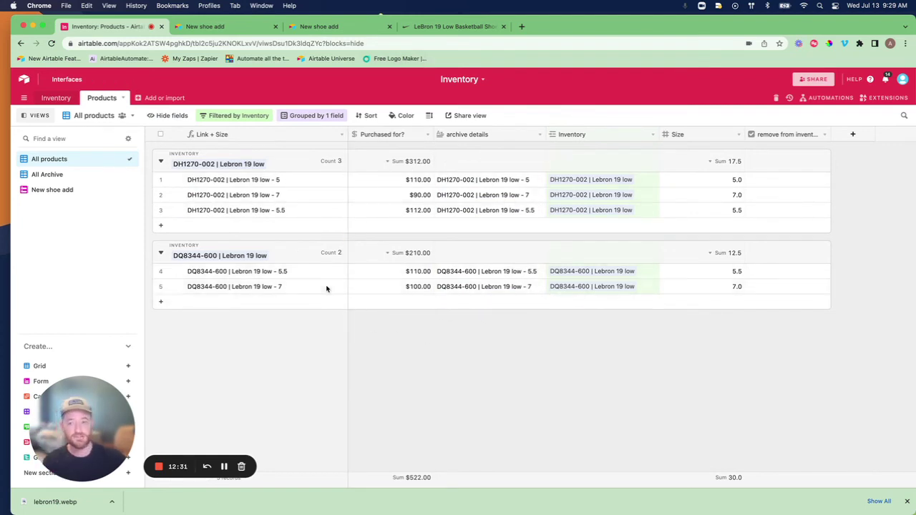
- Add a $90, size 4.5 record to DQ8344-600 and mark it for removal from inventory
click(160, 304)
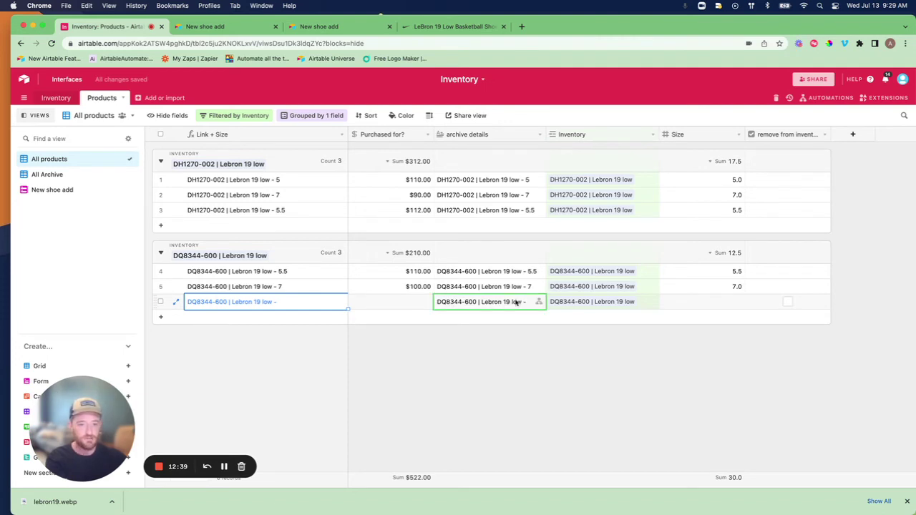
double_click(418, 299)
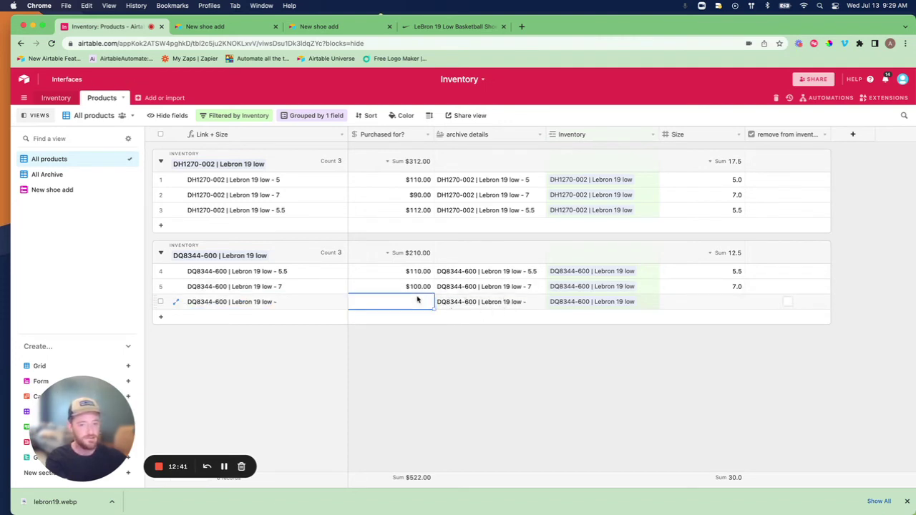
text(90)
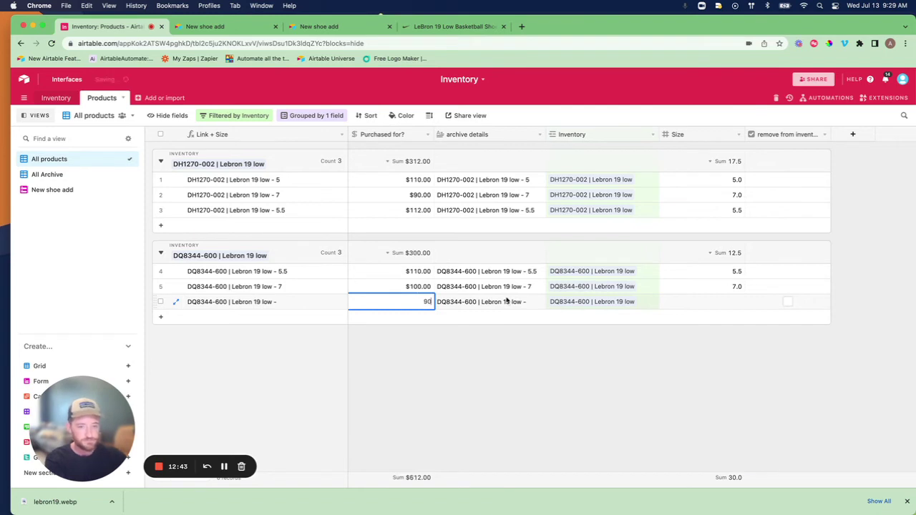
double_click(703, 301)
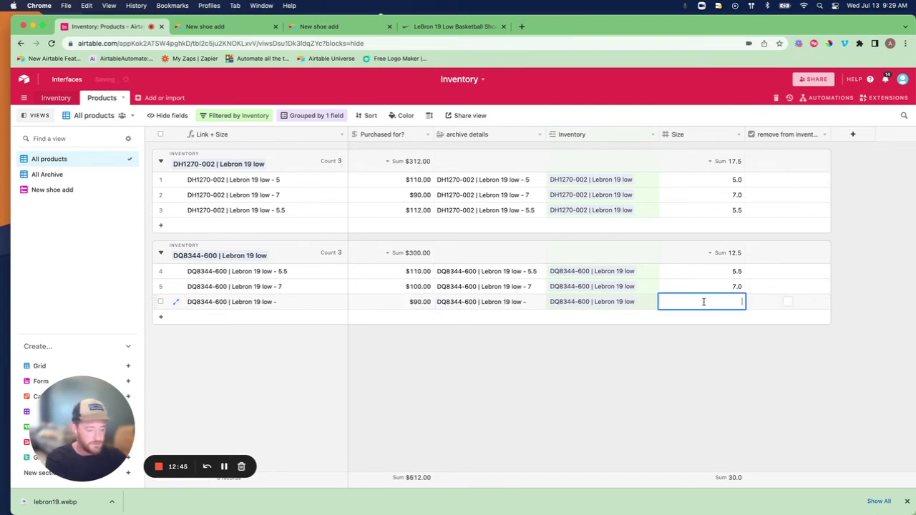
text(4.5)
key(Return)
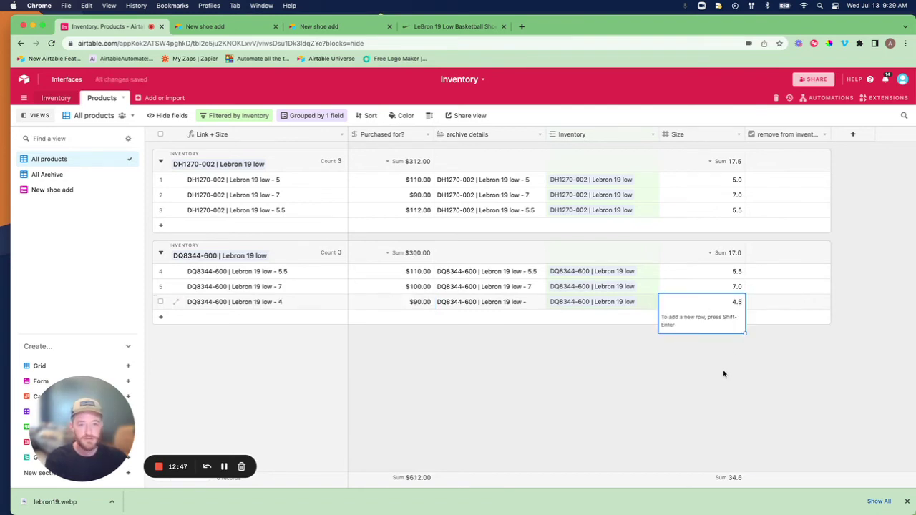
key(Escape)
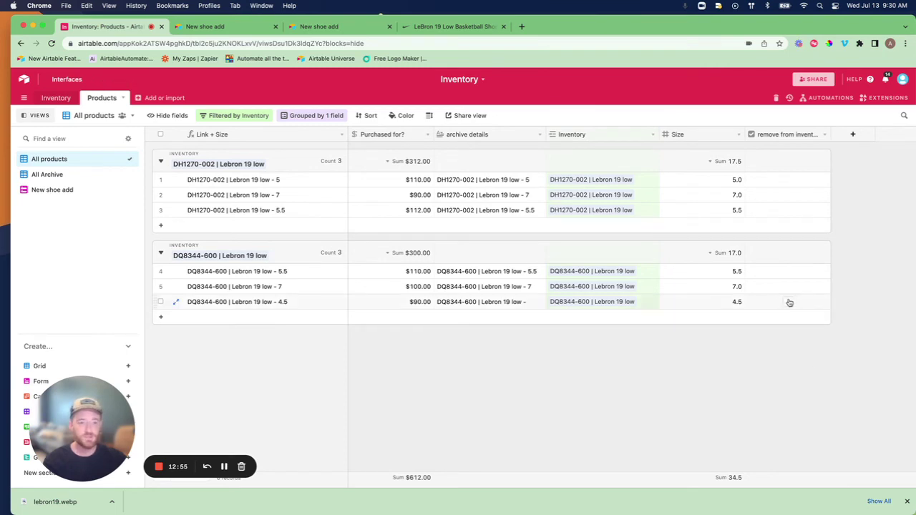
click(787, 301)
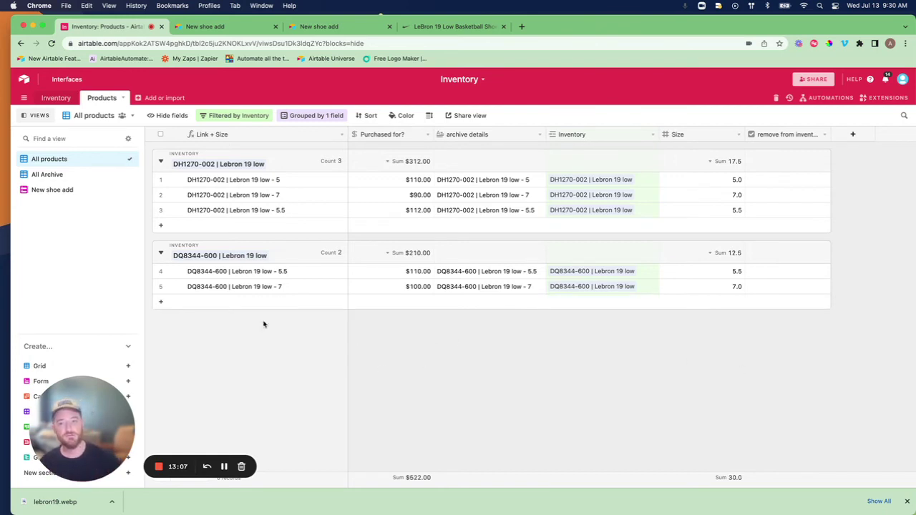
click(62, 174)
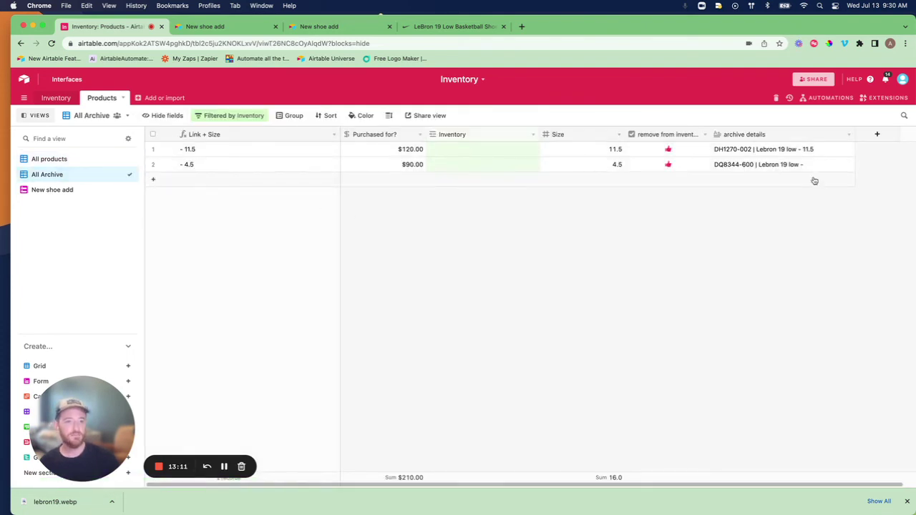
drag(852, 134, 851, 134)
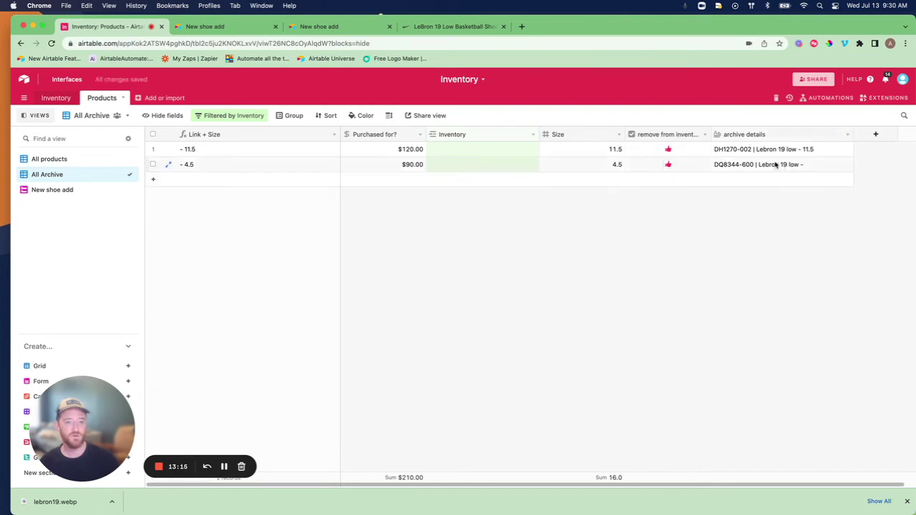
click(79, 164)
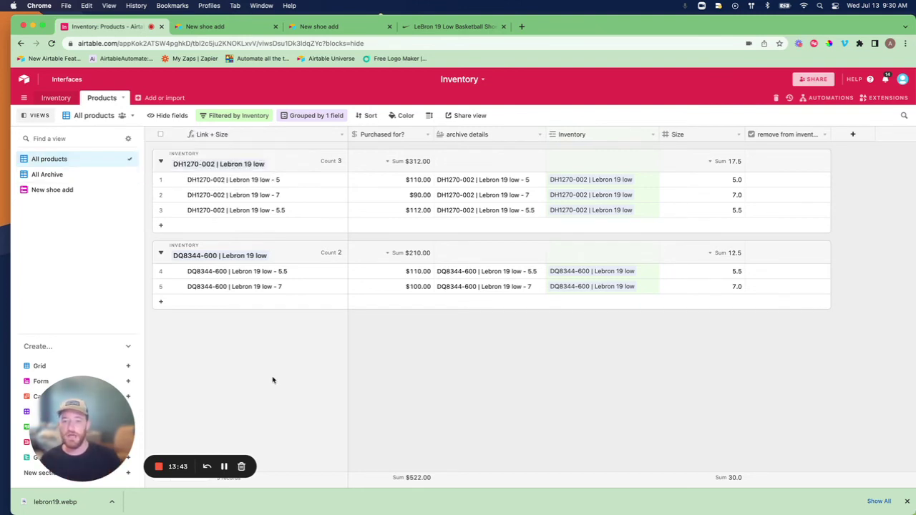
- Add the Page designer extension to the base and accept its page settings
click(874, 98)
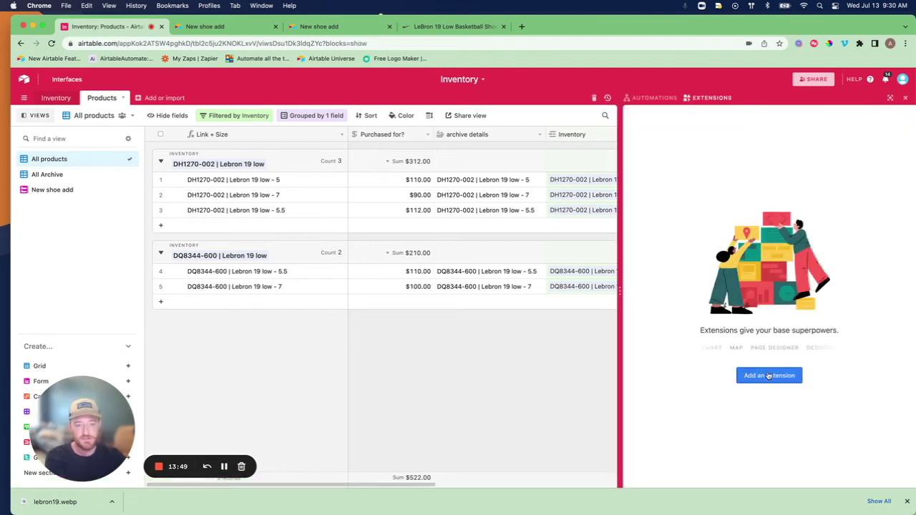
click(770, 375)
click(512, 253)
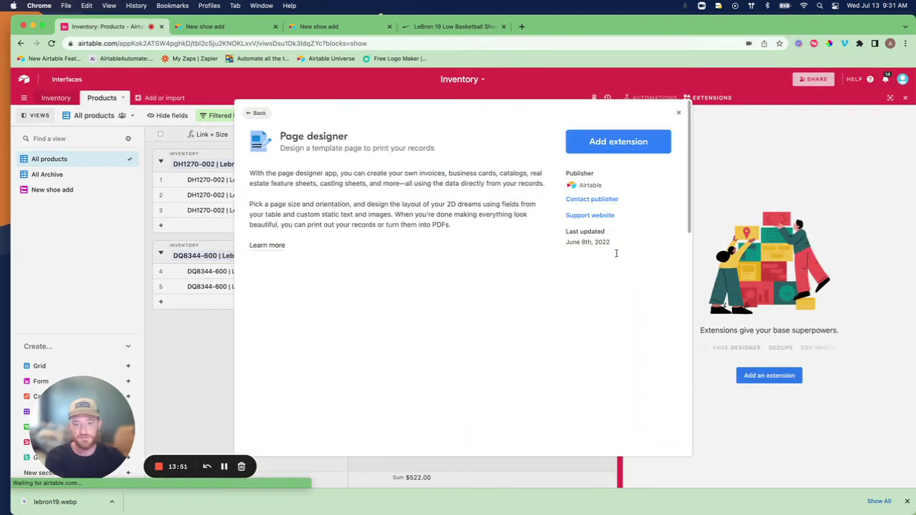
click(632, 139)
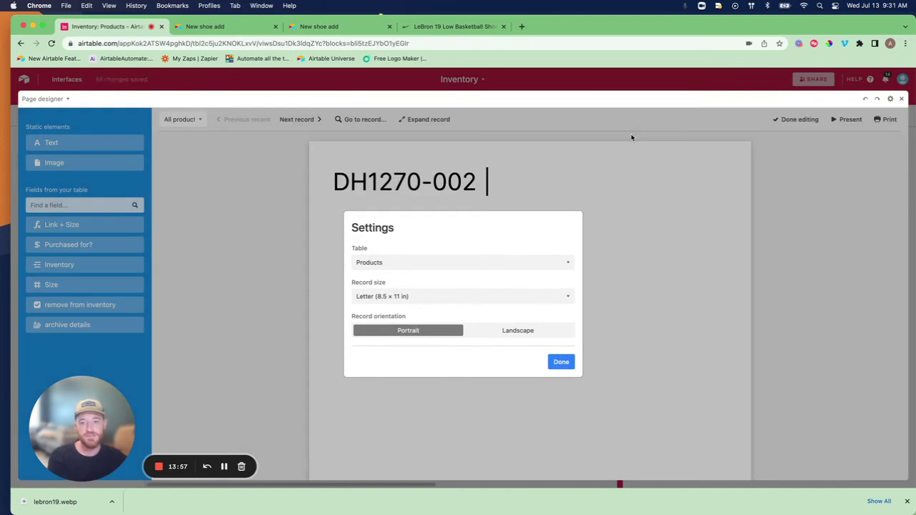
click(562, 363)
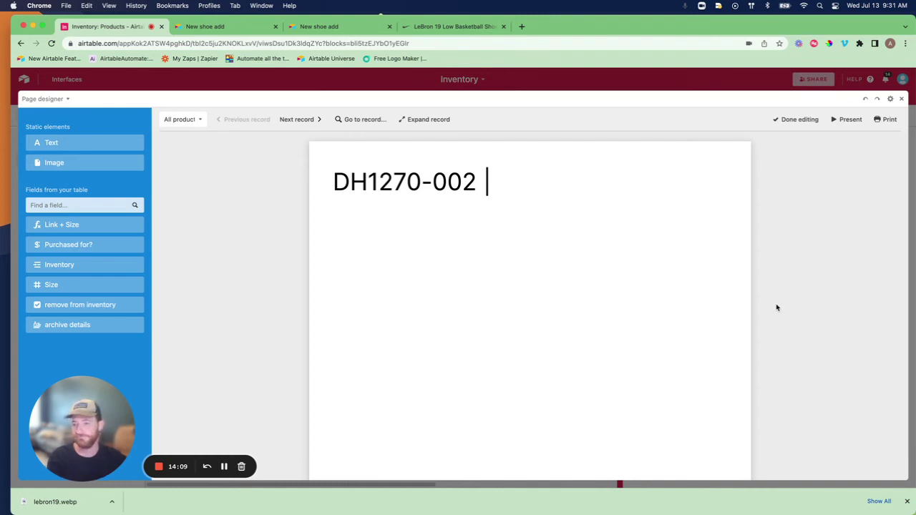
- Switch the Page designer's source table from Products to Inventory
click(890, 99)
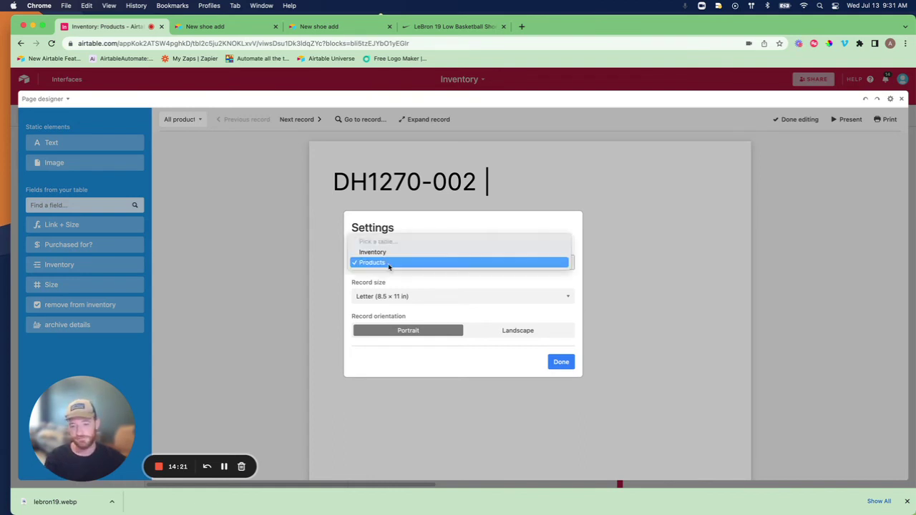
click(387, 268)
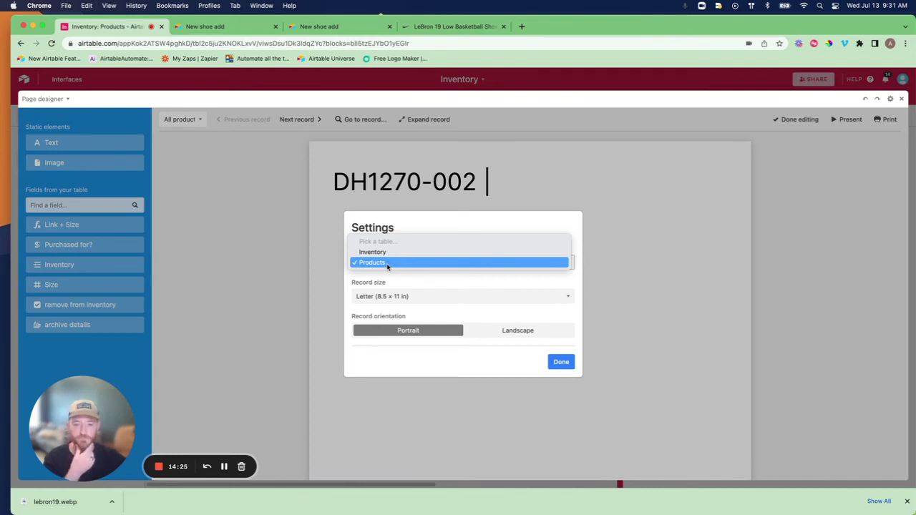
click(384, 253)
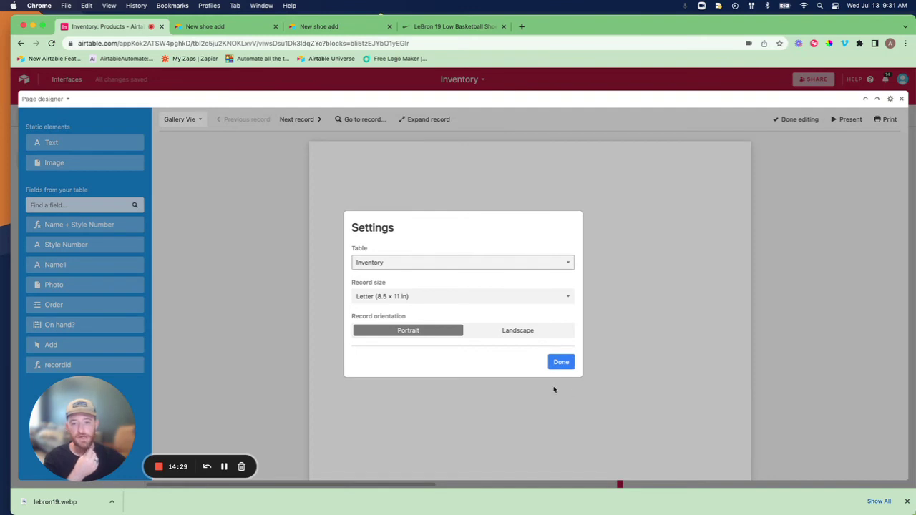
- Confirm the page settings and add a static text title reading 'Inventory Report', narrowed to fit
click(564, 364)
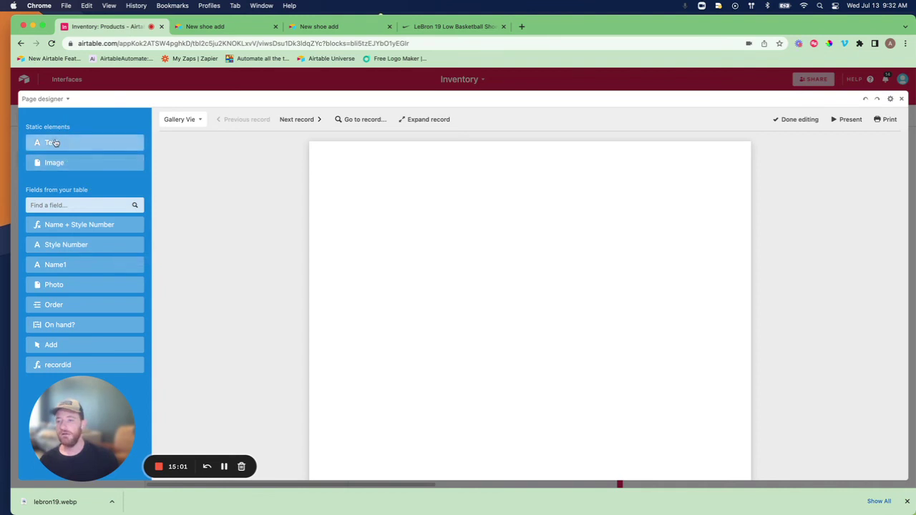
drag(92, 141, 393, 184)
click(40, 349)
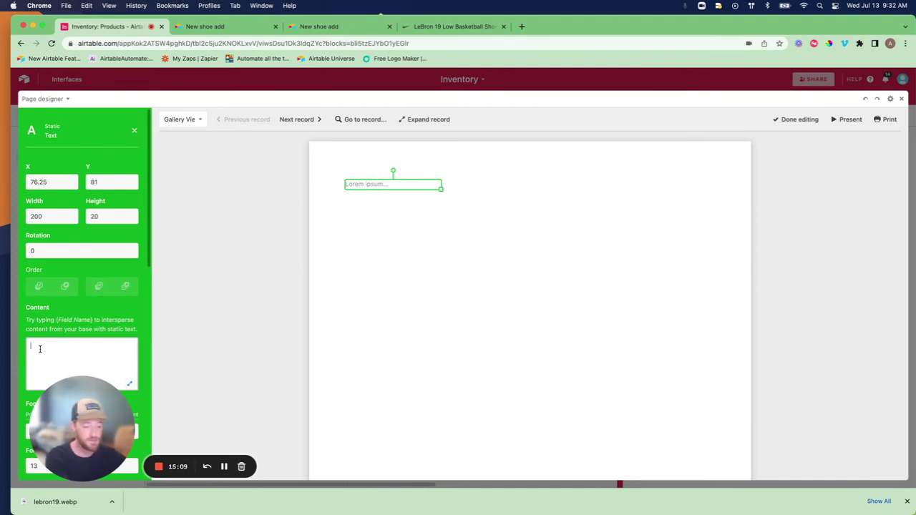
text(Invewn)
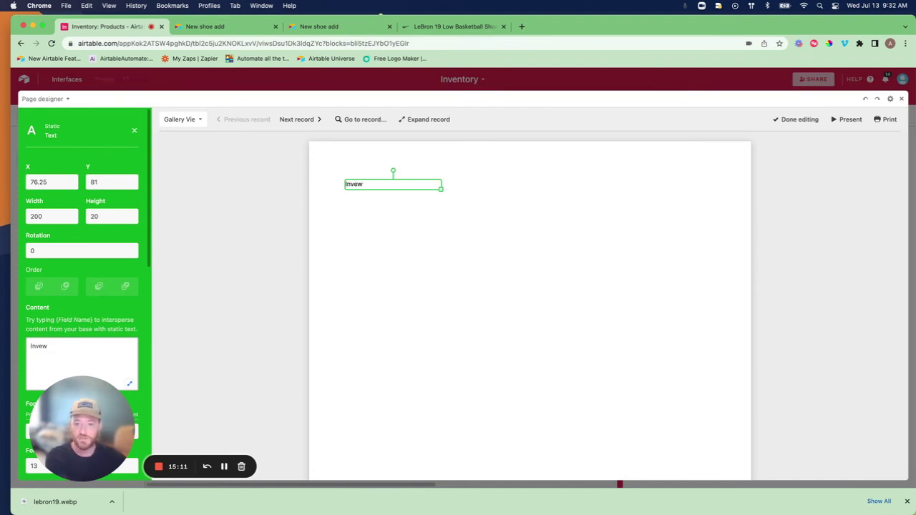
key(BackSpace)
text(ntory Rep)
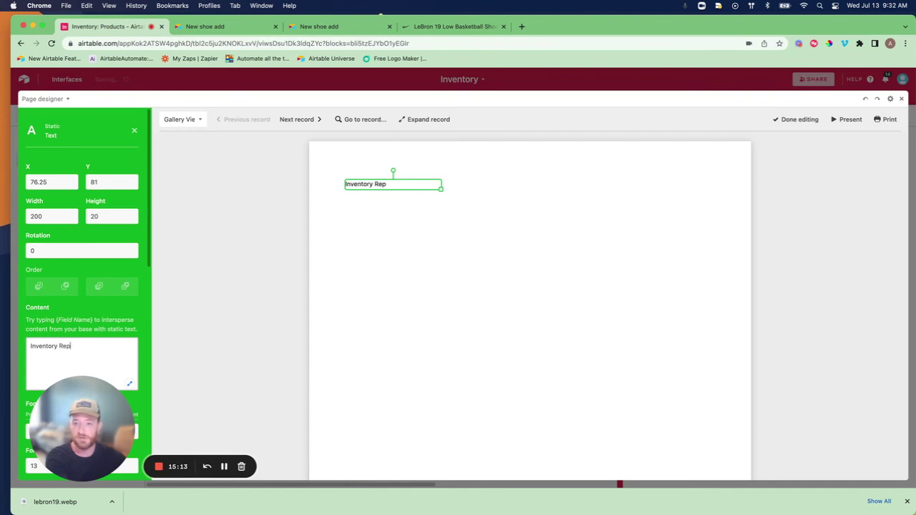
text(ort)
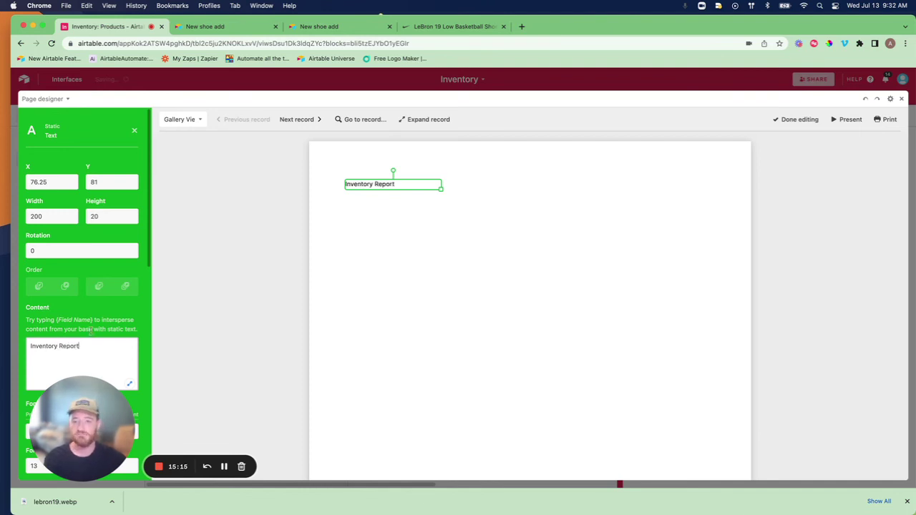
drag(440, 189, 408, 186)
- Deselect the title and preview the report on the next record and back
click(220, 165)
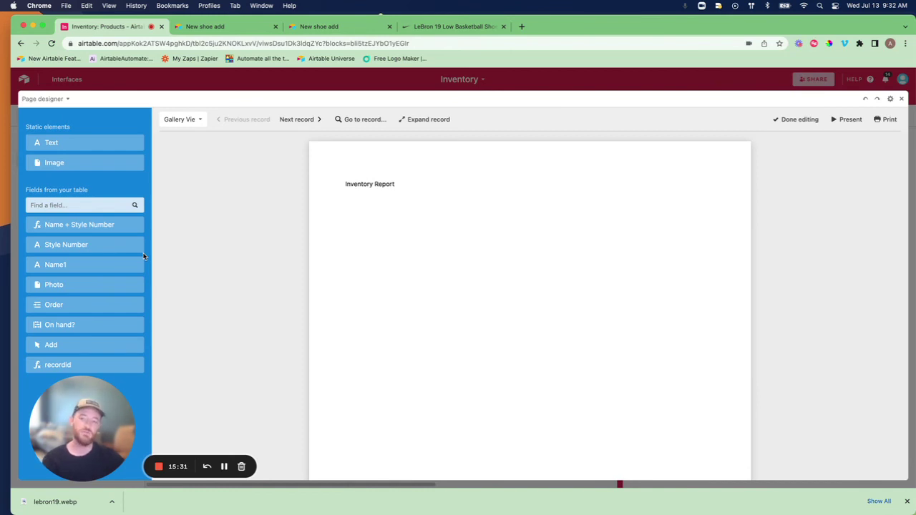
click(298, 120)
click(257, 119)
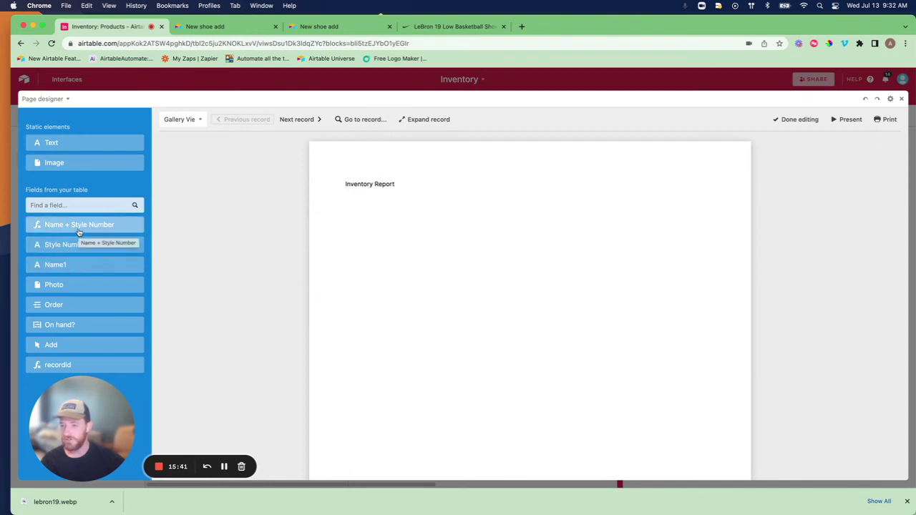
- Place the Name + Style Number field under the title, shrunk to one line
drag(79, 225, 393, 236)
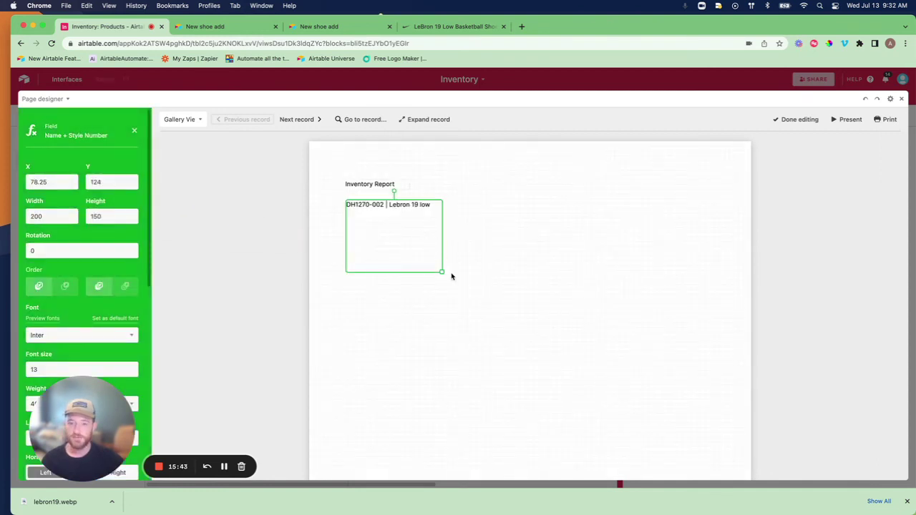
drag(440, 269, 415, 200)
click(430, 262)
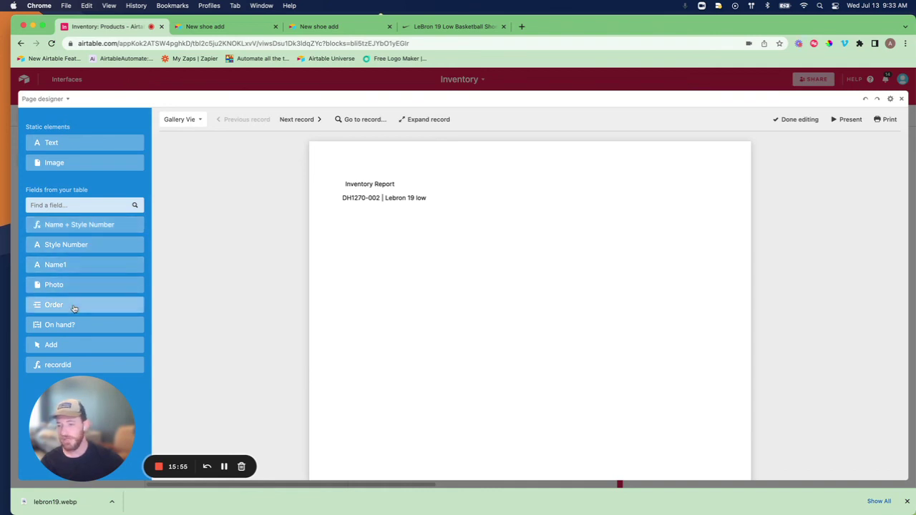
- Add the Order field's Link + Size table to the page and enlarge it so its rows fit
drag(75, 307, 461, 278)
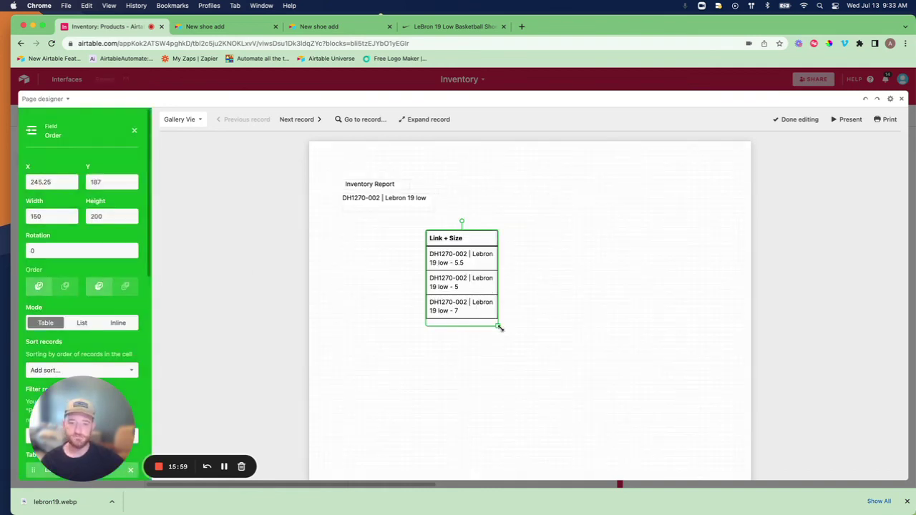
drag(495, 324, 581, 341)
click(505, 228)
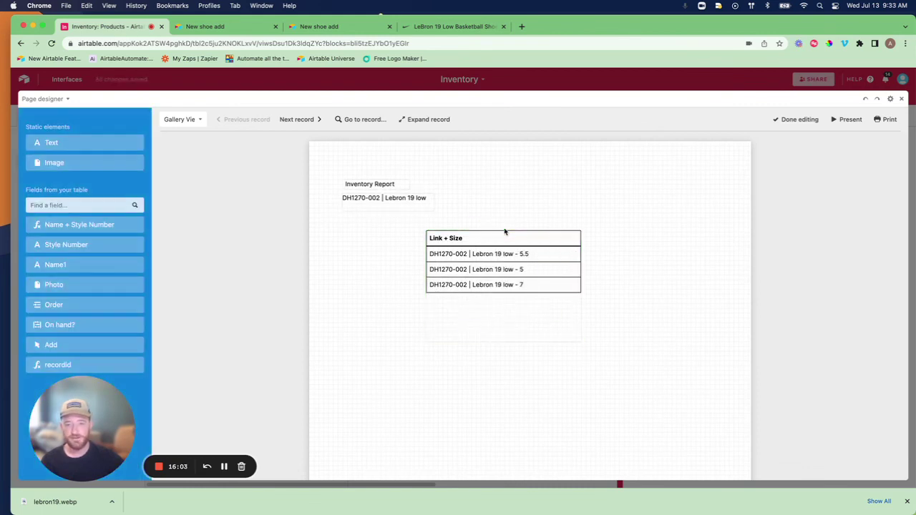
drag(506, 239, 487, 247)
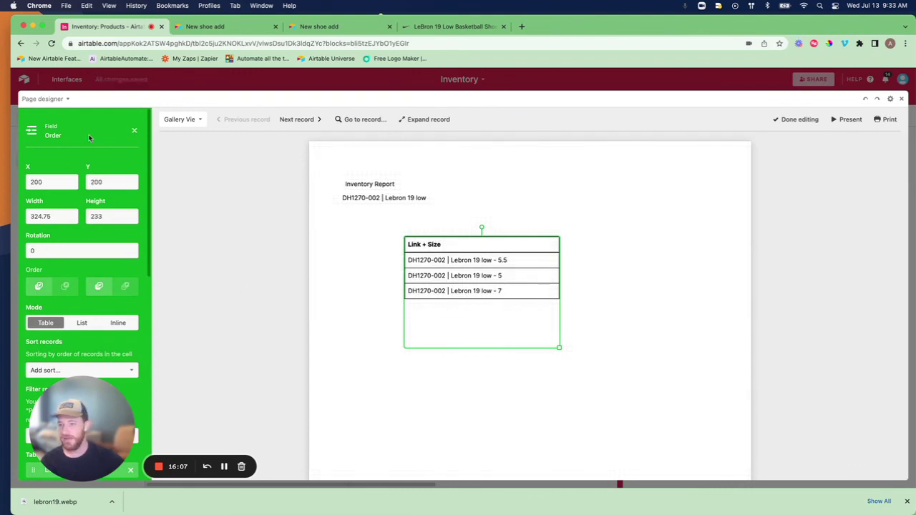
click(134, 133)
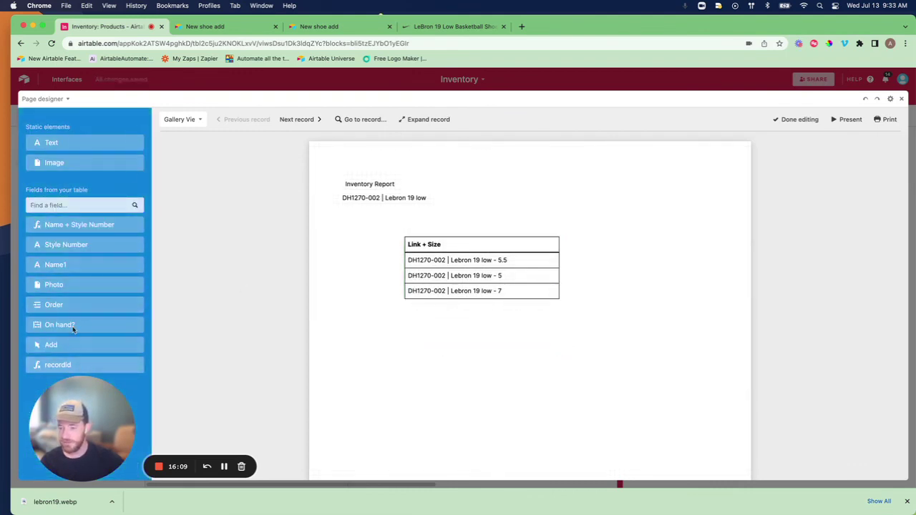
- Put the On hand? count above the table with a 'Total on hand:' text label before it
drag(71, 326, 399, 218)
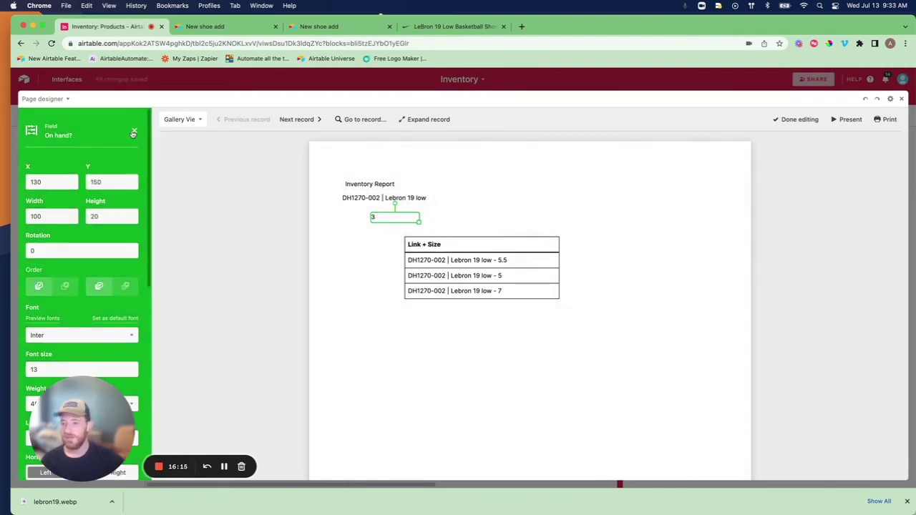
click(134, 131)
drag(69, 152, 387, 220)
click(45, 355)
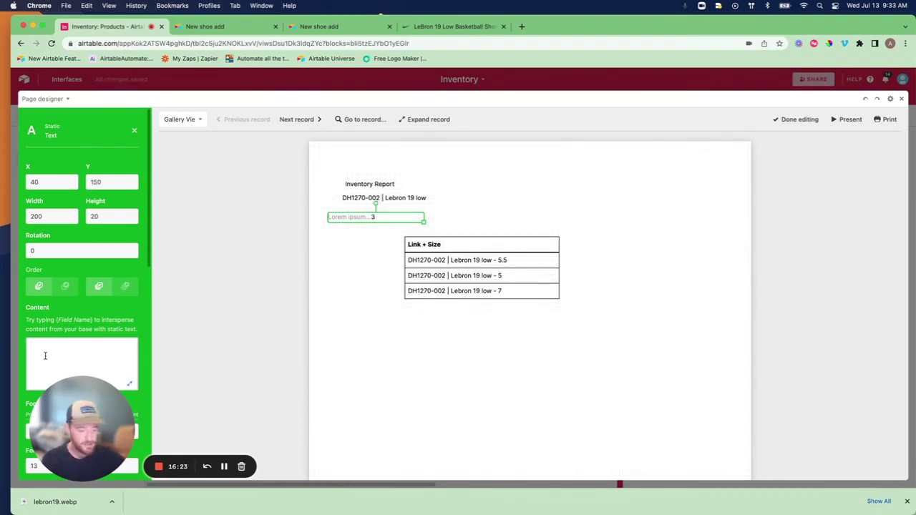
text(Total on hand)
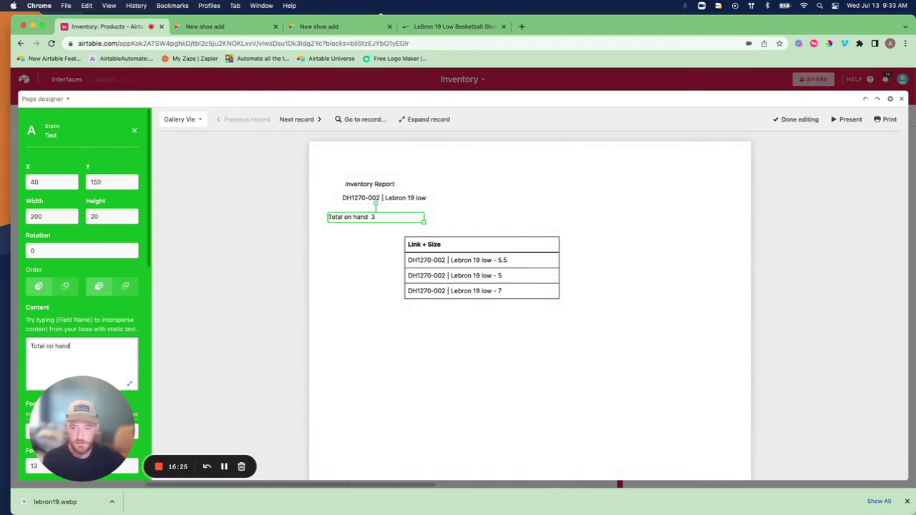
text(:)
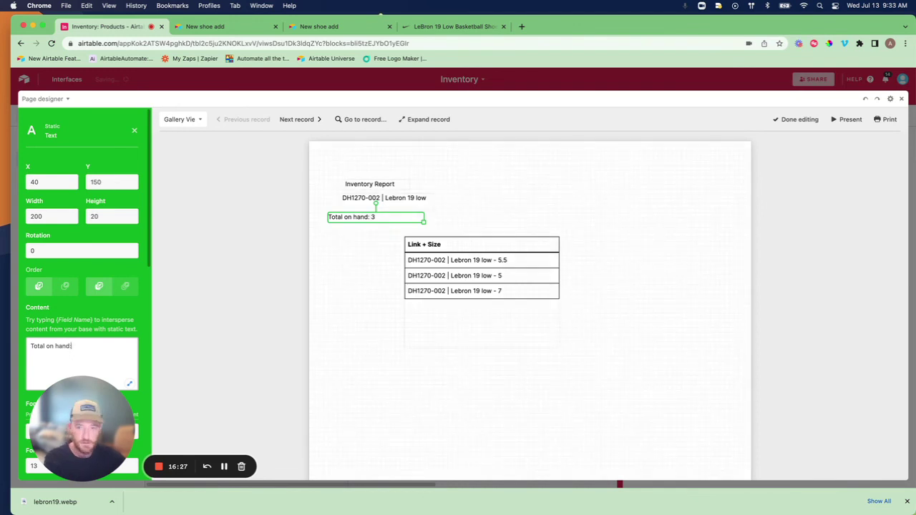
click(488, 447)
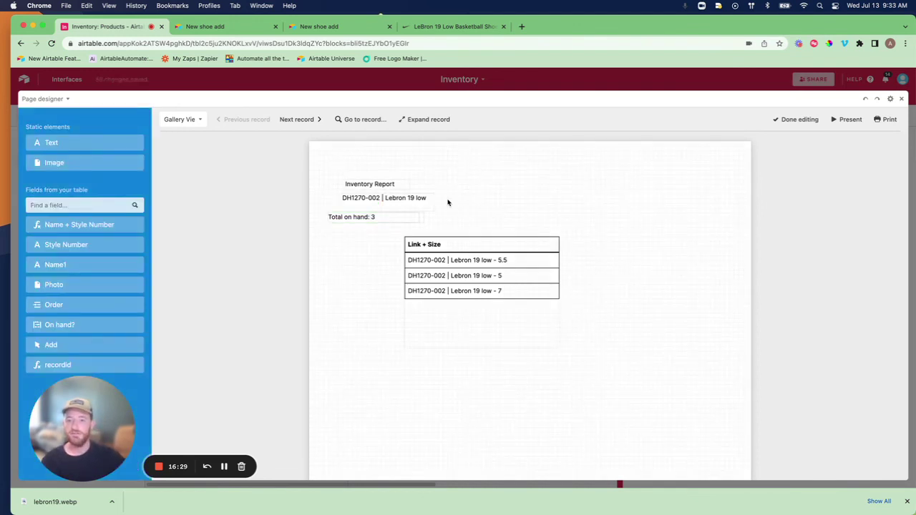
- Align the style name line to the left, then reposition and widen the Link + Size table
drag(389, 198, 366, 184)
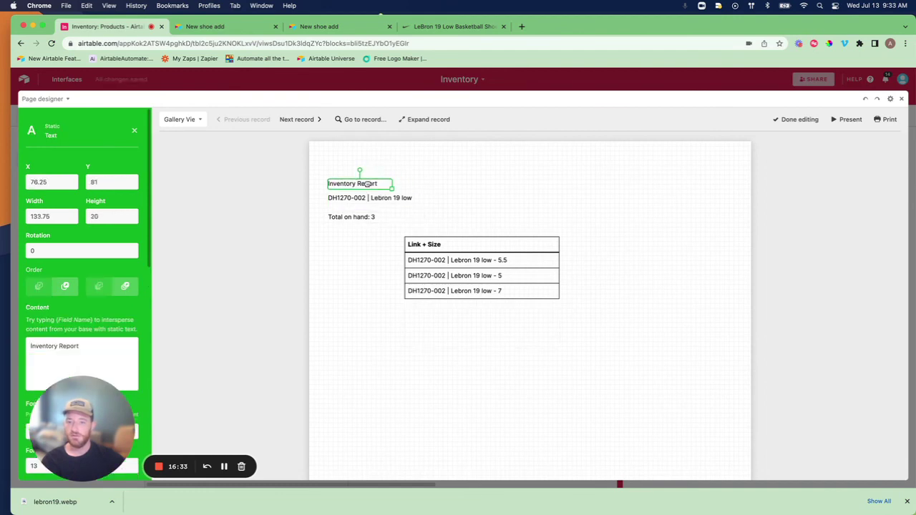
drag(493, 245, 435, 264)
drag(497, 362, 540, 365)
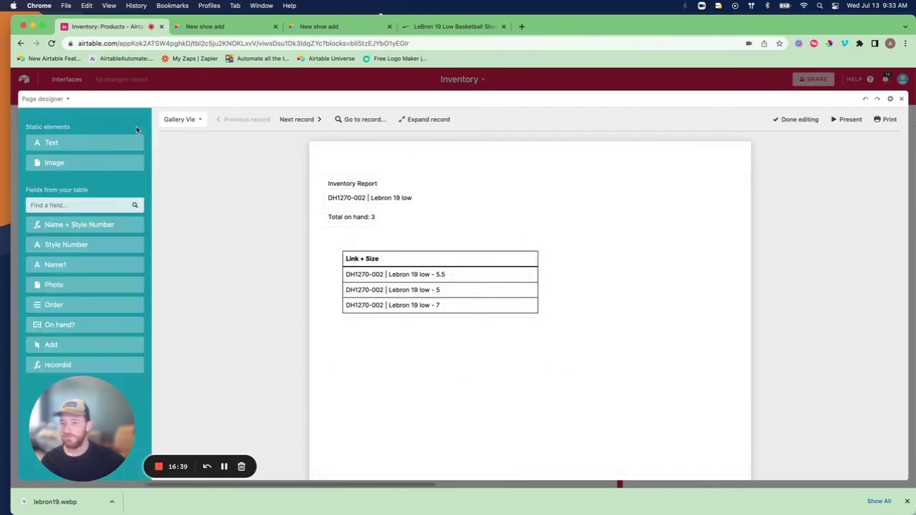
- Place the Photo field at the page's top-right, then preview the next record, DQ8344-600
drag(72, 286, 547, 245)
drag(575, 215, 656, 240)
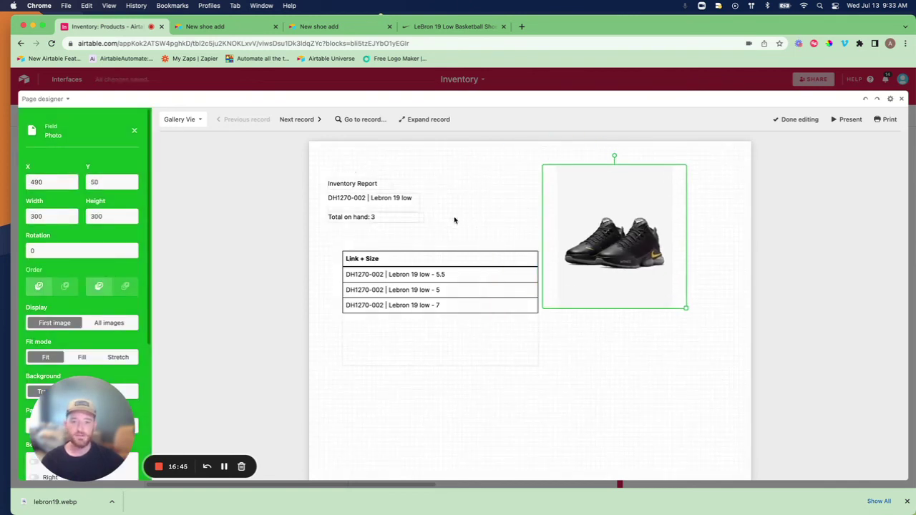
click(699, 424)
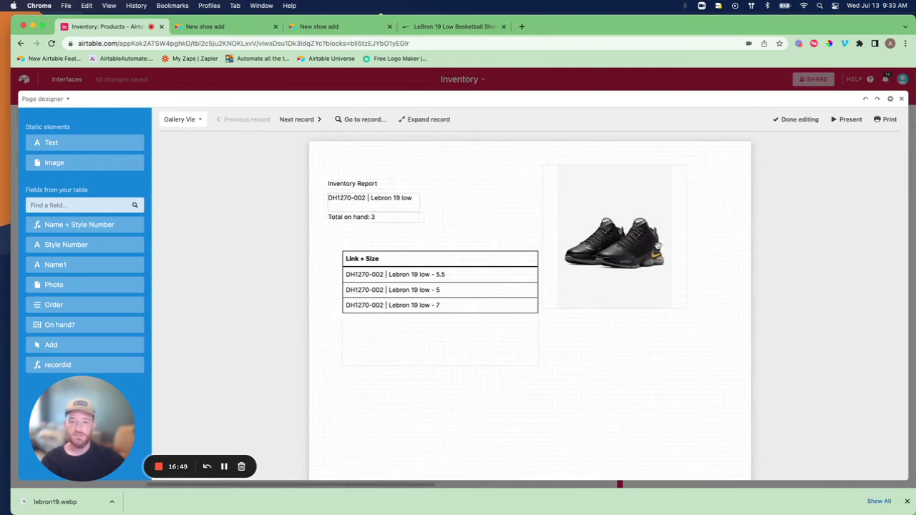
click(306, 122)
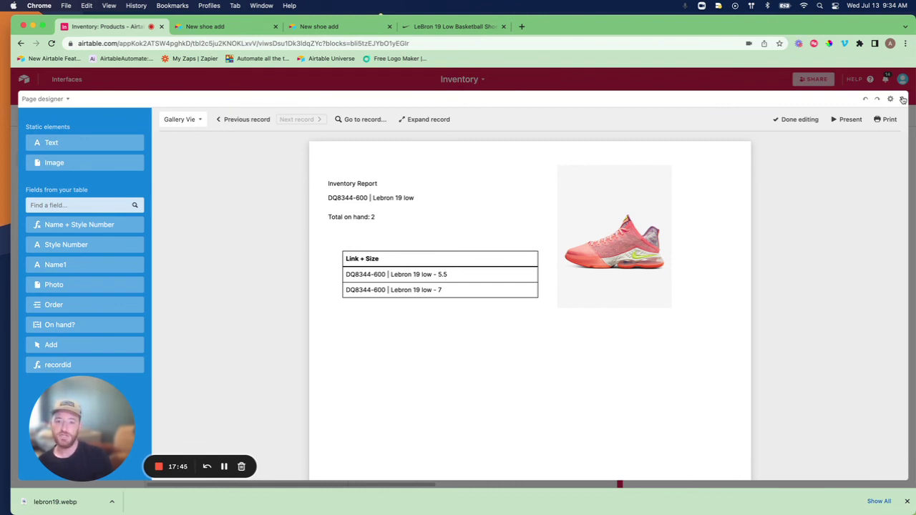
- Exit the Page designer to return to the Products grid and dashboard
click(903, 100)
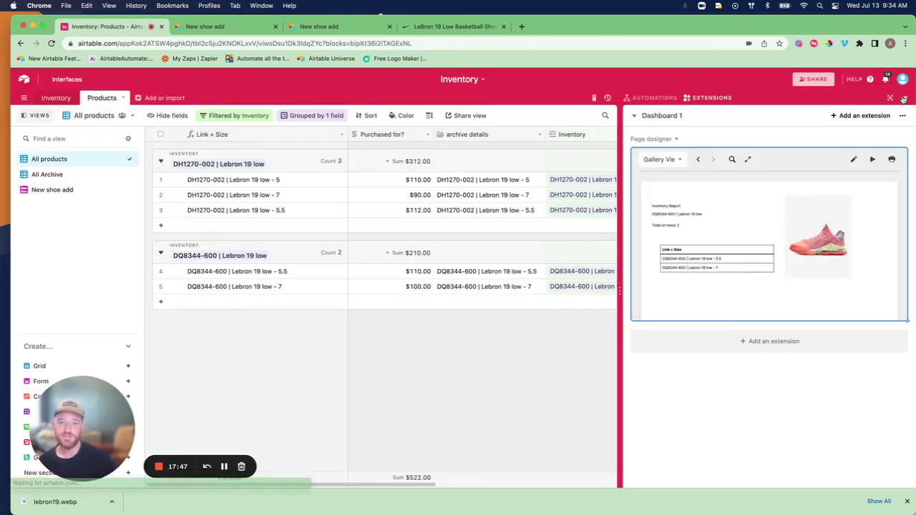